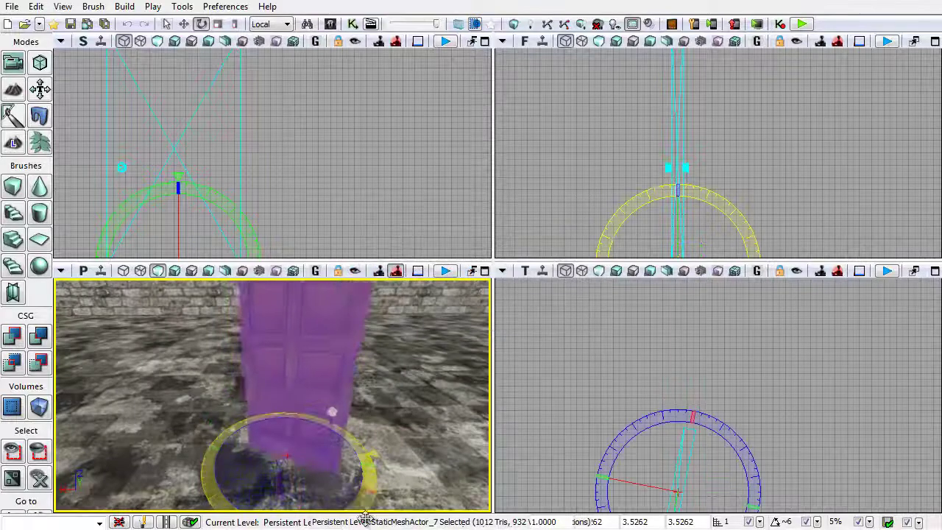
- Try rotating the freestanding door about its default pivot at the base, and undo the rotations
left_click_drag(215, 487, 212, 298)
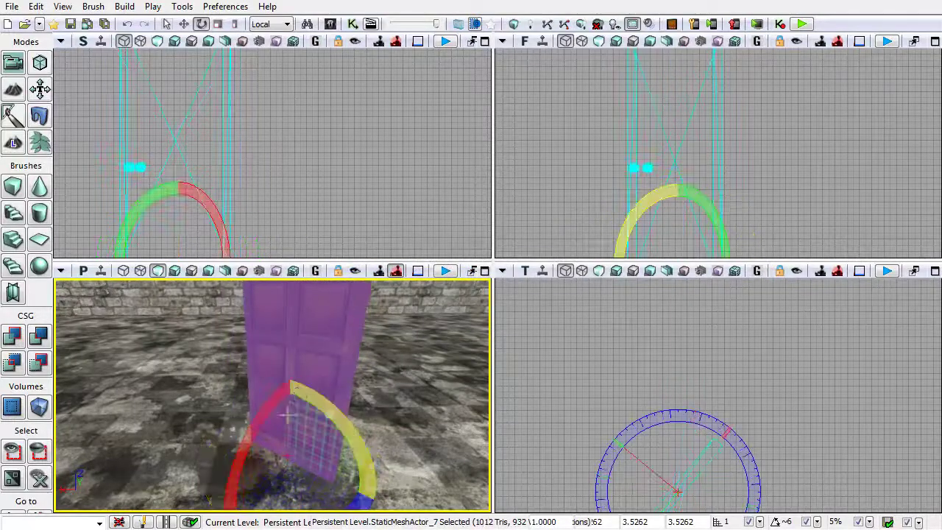
right_click_drag(399, 364, 391, 436)
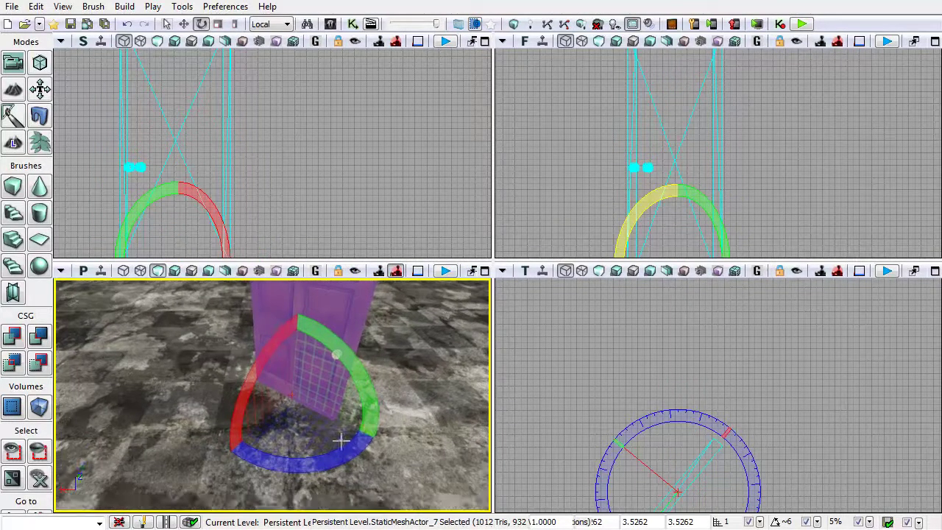
key("ctrl+z")
left_click_drag(229, 442, 214, 416)
key("ctrl+z")
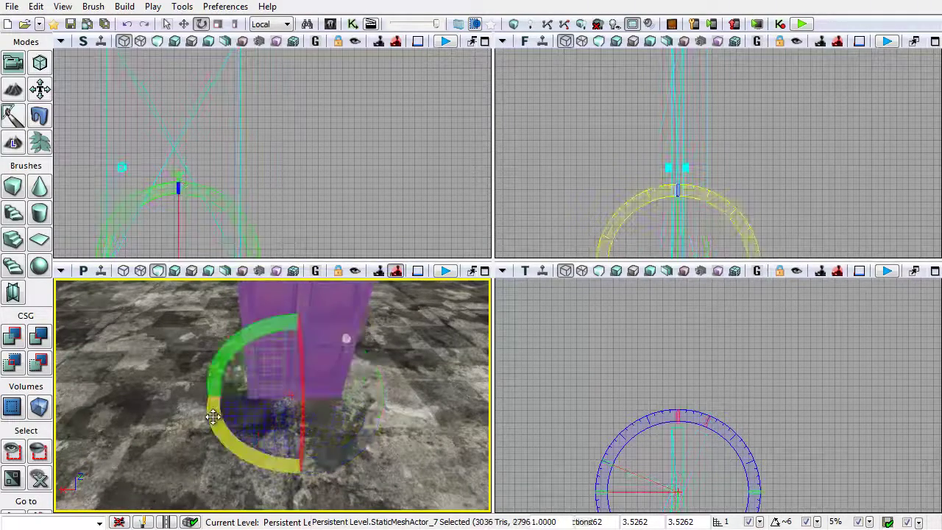
- Move the freestanding door's pivot to its hinge-side edge using Move Here (snapped), and save it to PrePivot
right_click_drag(258, 395, 238, 388)
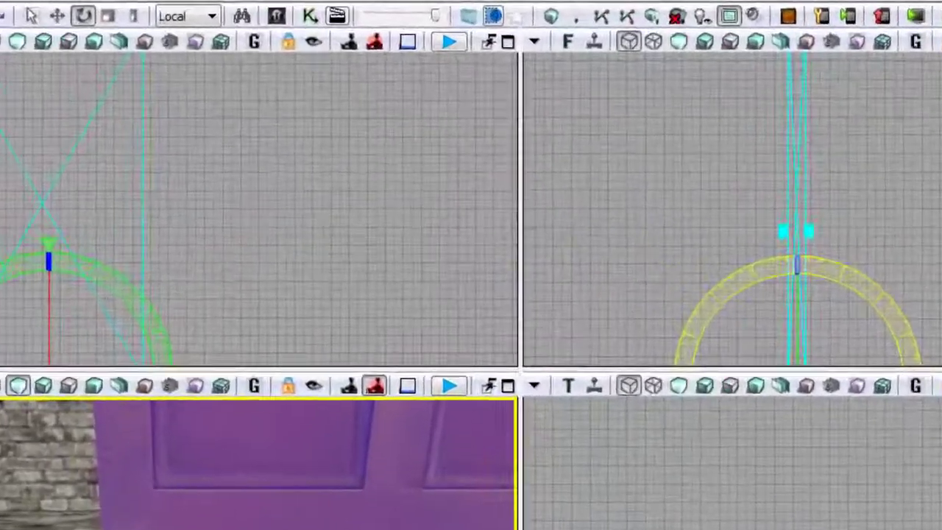
right_click(222, 381)
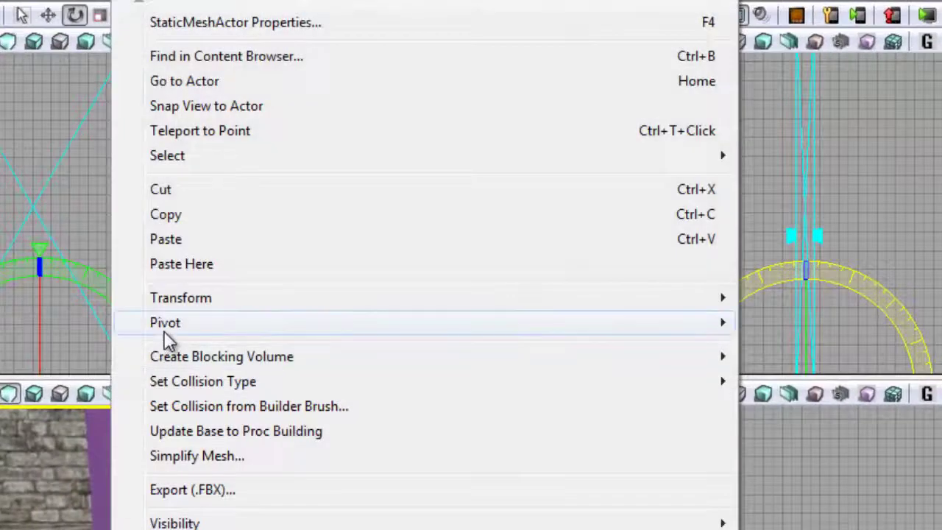
mouse_move(166, 328)
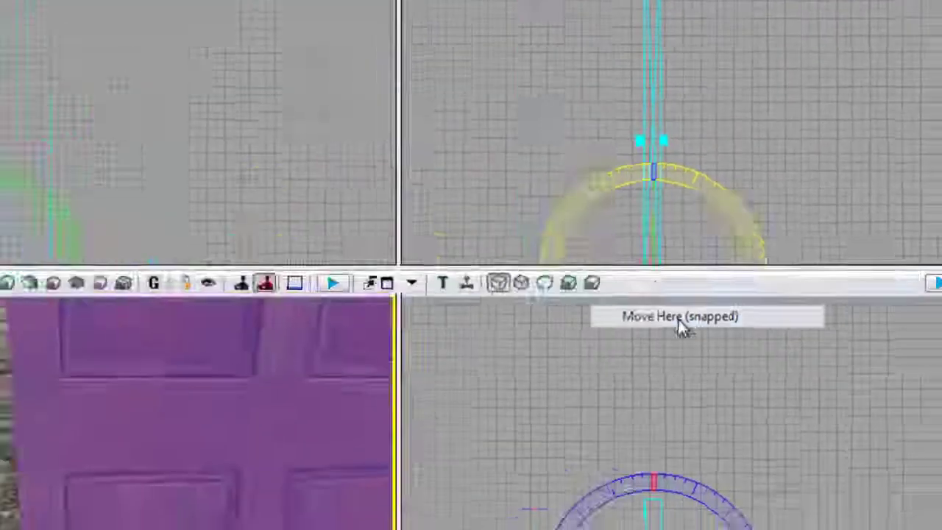
left_click(650, 355)
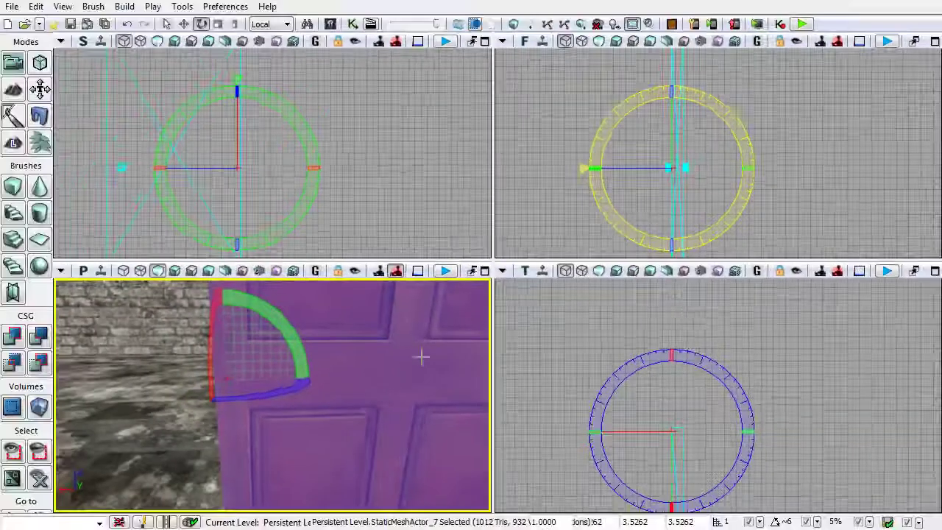
right_click(250, 357)
mouse_move(284, 327)
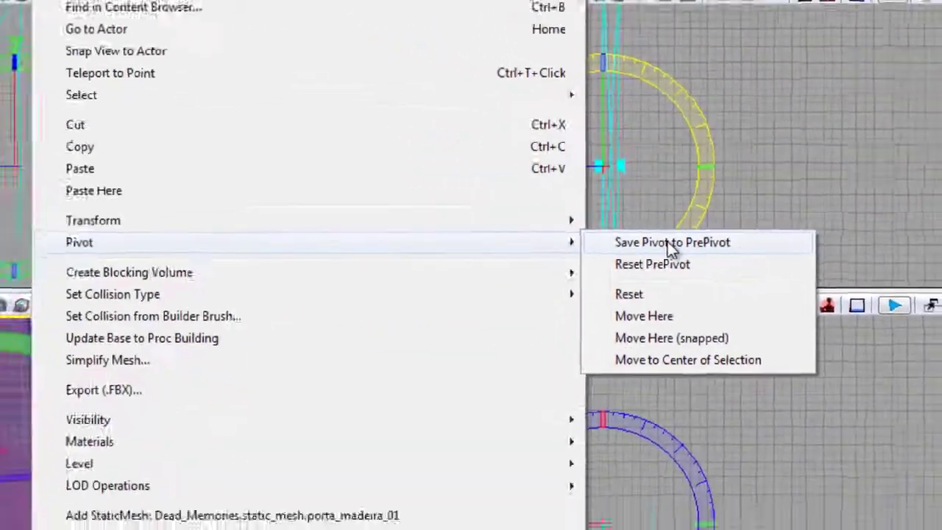
left_click(669, 244)
right_click_drag(304, 390, 311, 406)
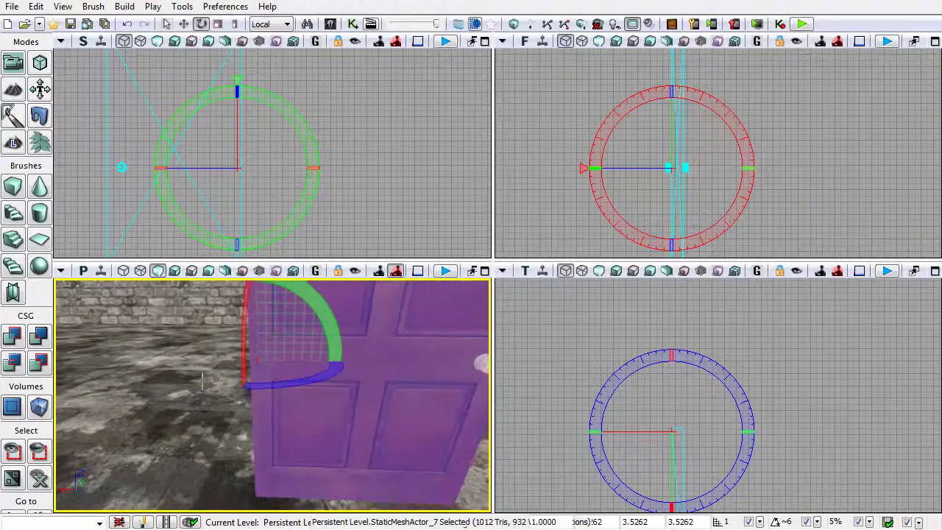
- Save the freestanding door's hinge-edge pivot to PrePivot once more
left_click_drag(273, 355, 350, 492)
left_click(279, 374)
left_click(265, 373)
scroll(284, 367, "up", 3)
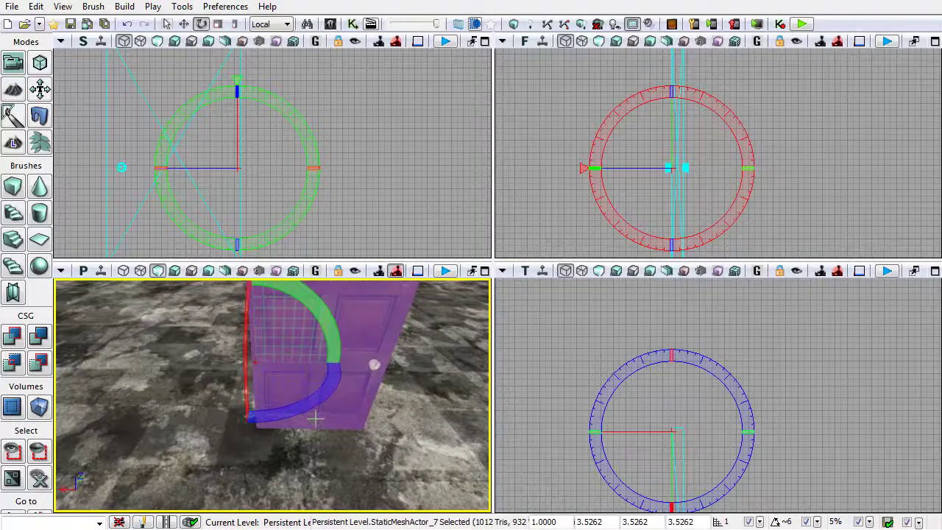
left_click_drag(314, 419, 301, 381)
right_click(272, 341)
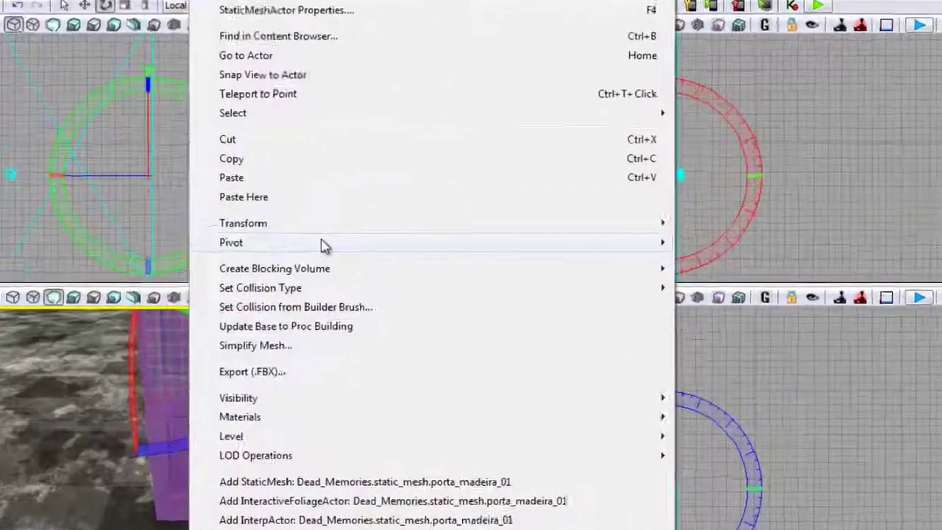
mouse_move(387, 227)
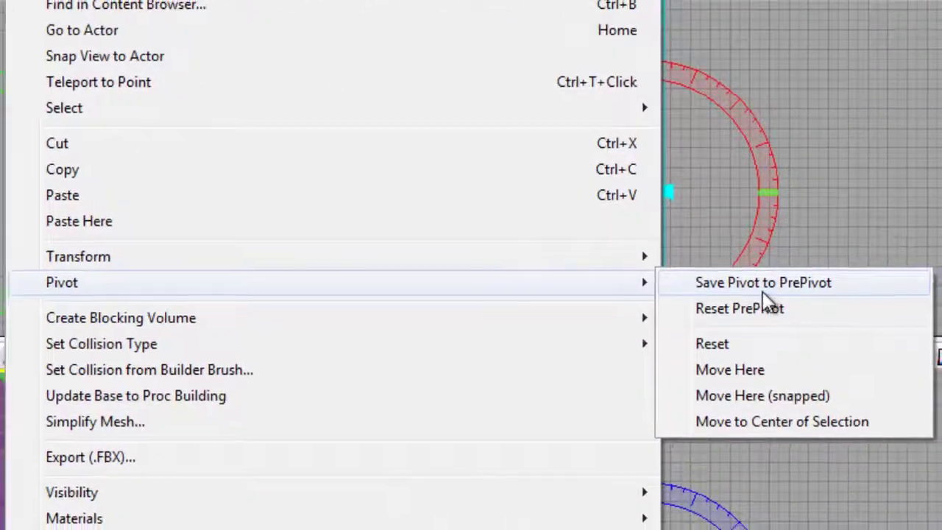
left_click(764, 293)
- Convert the freestanding door from a StaticMeshActor to a Mover
left_click_drag(184, 434, 335, 375)
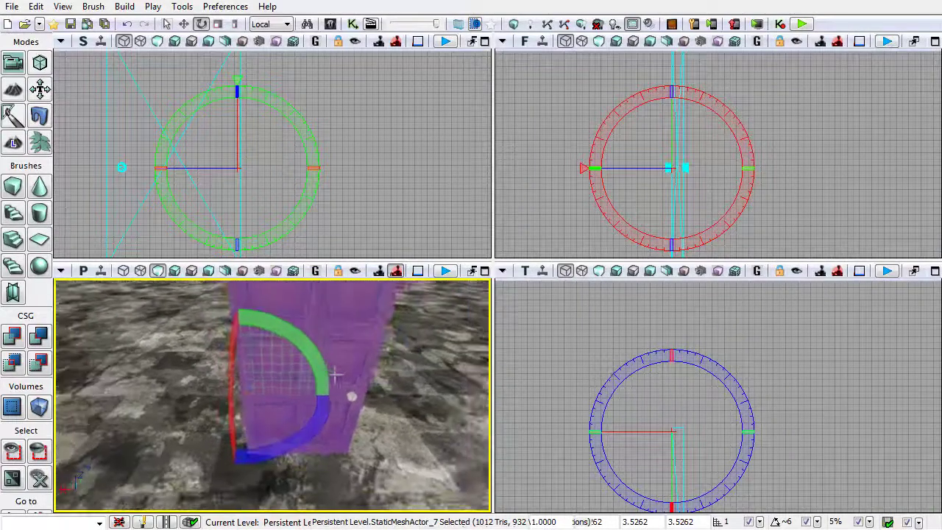
right_click_drag(335, 376, 332, 366)
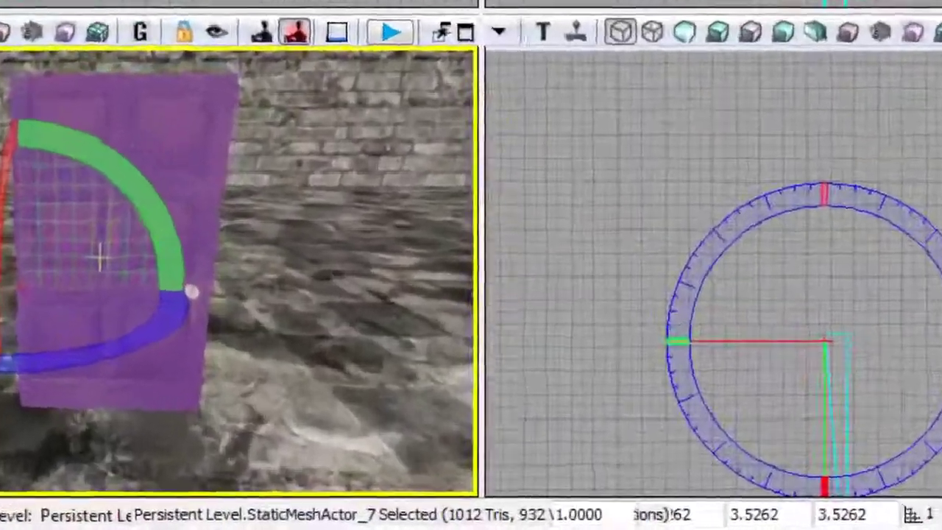
right_click(100, 257)
mouse_move(242, 514)
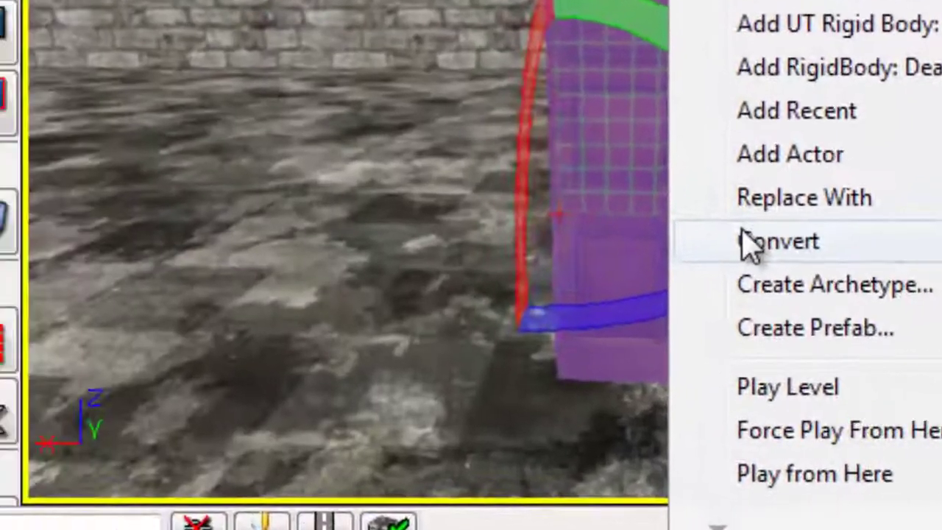
mouse_move(747, 243)
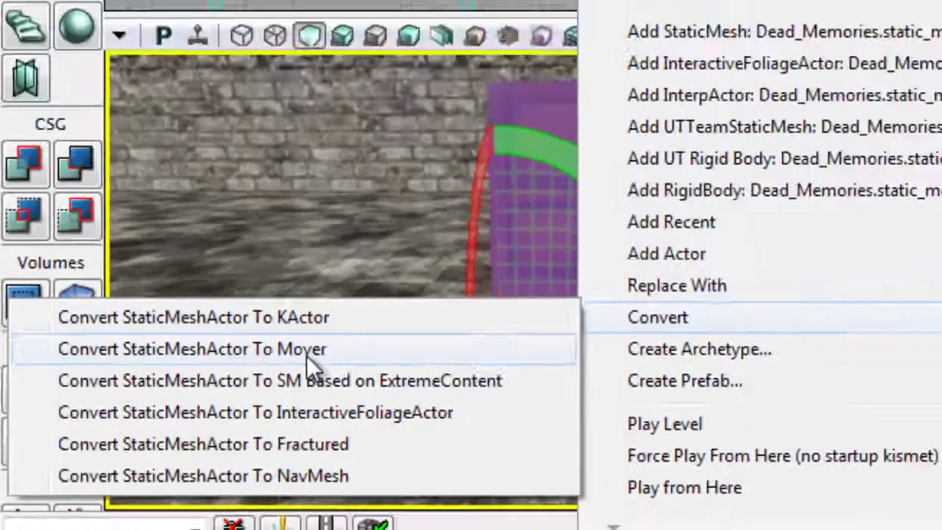
left_click(441, 293)
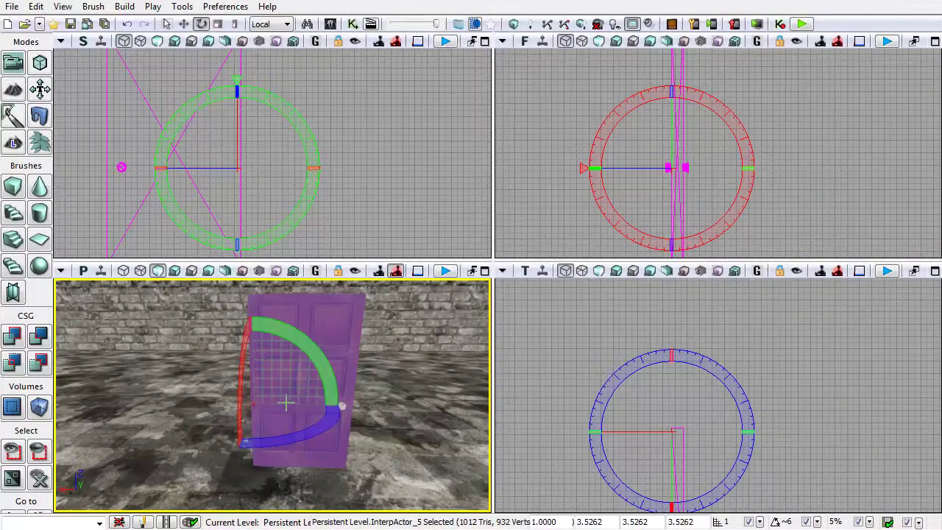
- Try rotating the converted door about its hinge-edge pivot, and undo the rotation
right_click_drag(285, 403, 316, 430)
key("w")
key("s")
key("a")
right_click_drag(711, 419, 681, 282)
left_click_drag(681, 282, 692, 357)
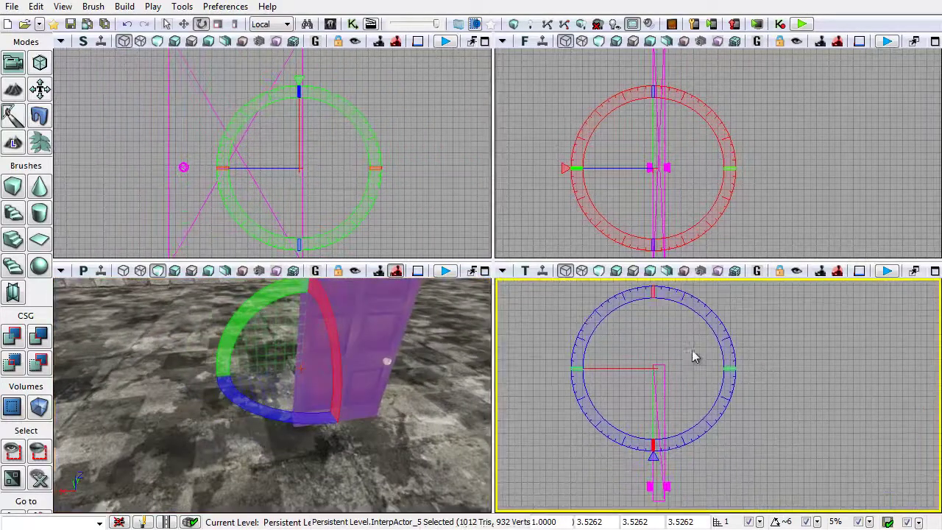
left_click_drag(316, 410, 451, 480)
key("ctrl+z")
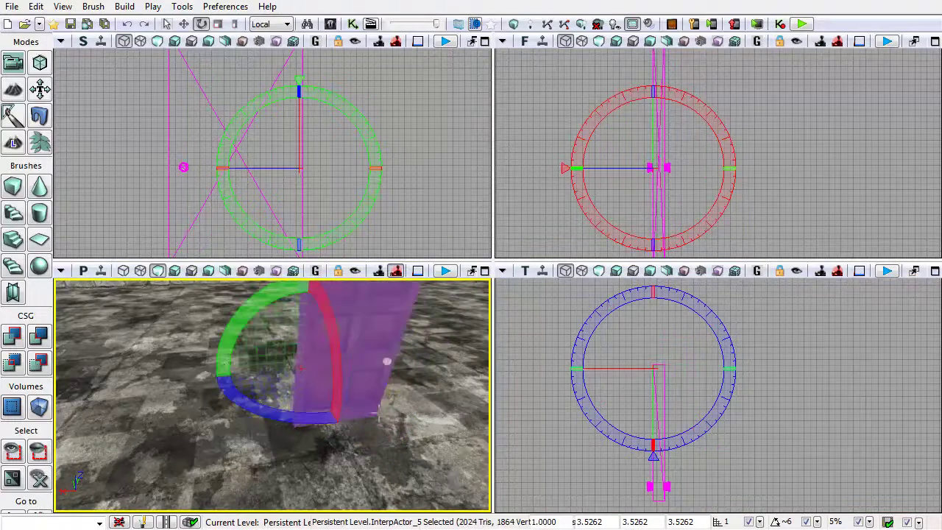
- Select the door mounted in the brick wall, try rotating it about its hinge, and undo the rotation
right_click_drag(324, 421, 296, 410)
key("s")
key("w")
key("s")
key("w")
left_click_drag(346, 390, 468, 368)
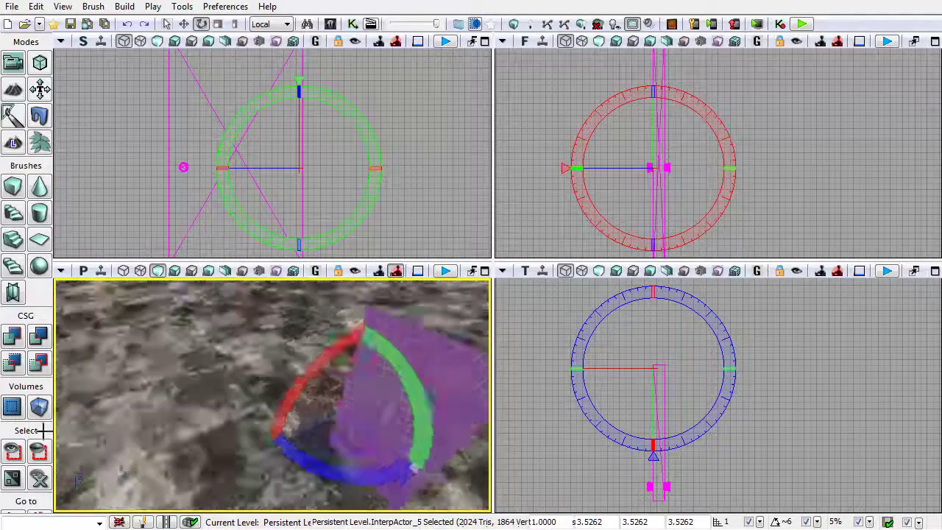
right_click_drag(54, 431, 158, 450)
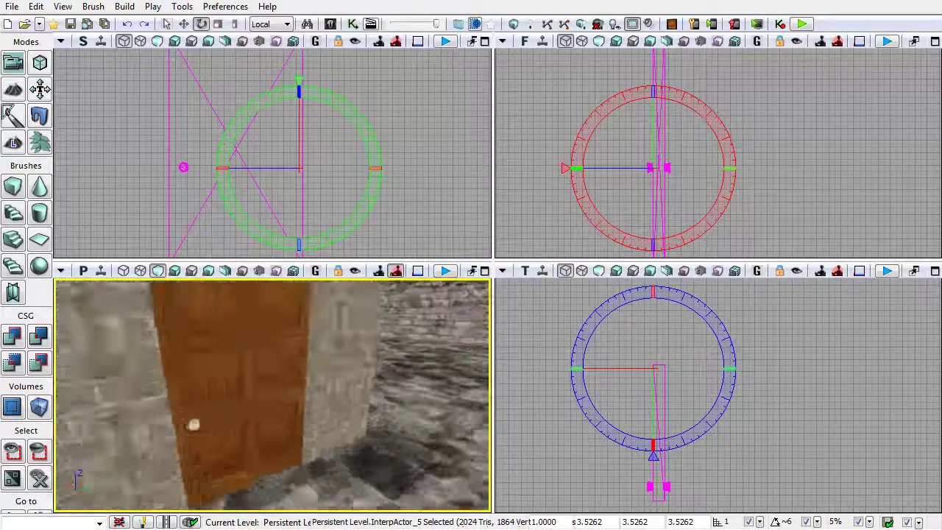
right_click_drag(284, 394, 491, 416)
left_click(309, 365)
key("f")
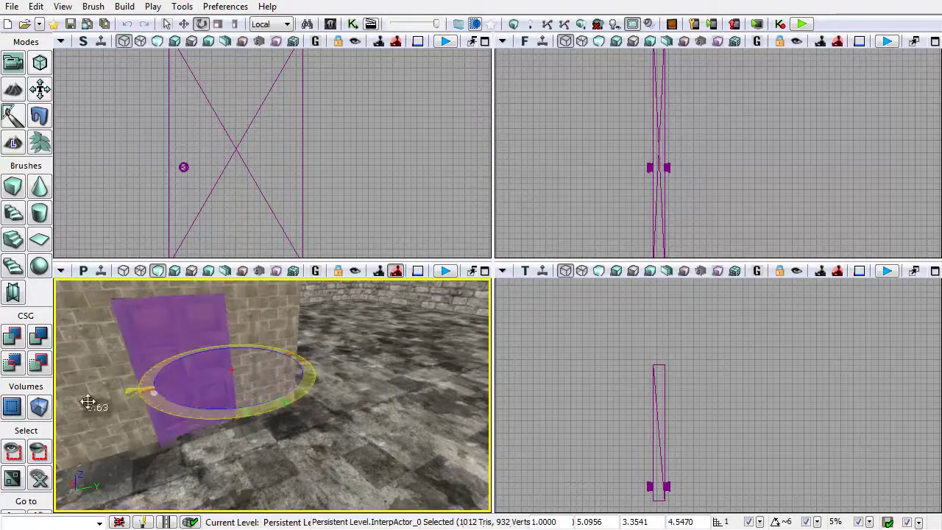
left_click_drag(61, 392, 61, 392)
key("ctrl+z")
- Delete the freestanding door and reselect the door mounted in the brick wall
right_click_drag(353, 452, 493, 490)
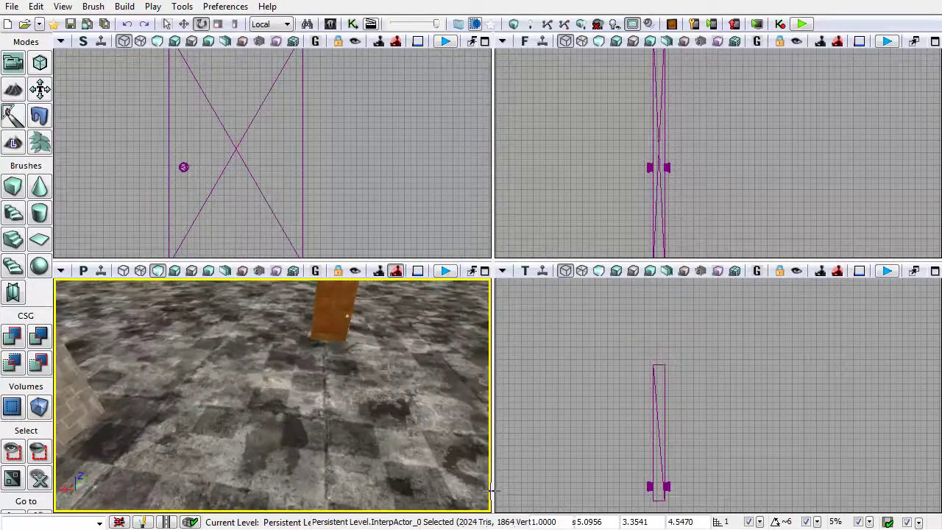
left_click(329, 324)
key("Delete")
right_click_drag(325, 335, 237, 377)
left_click(219, 365)
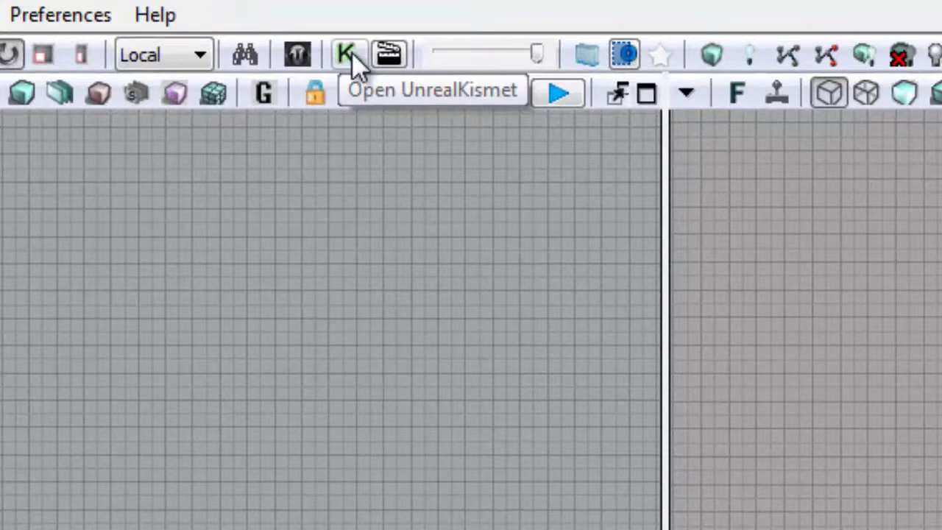
- Open UnrealKismet and add a new Matinee node to the empty sequence
left_click(352, 55)
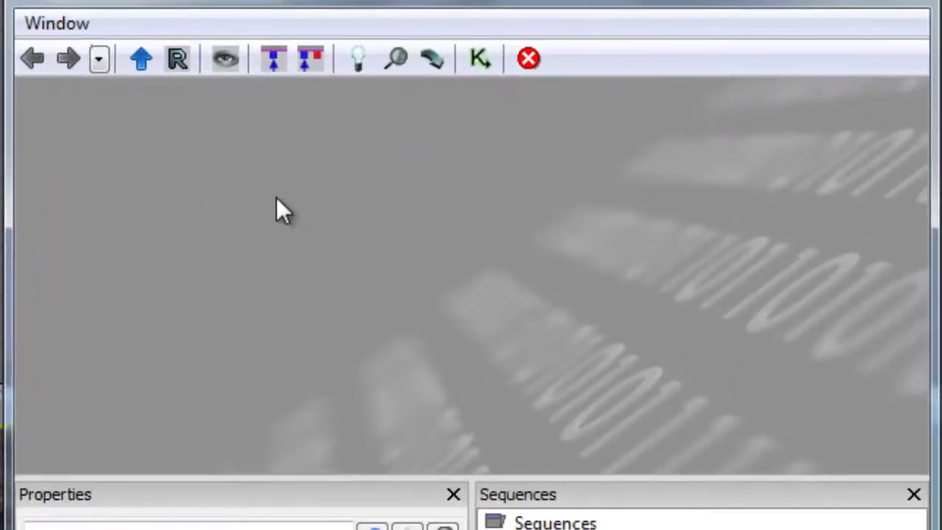
right_click(276, 197)
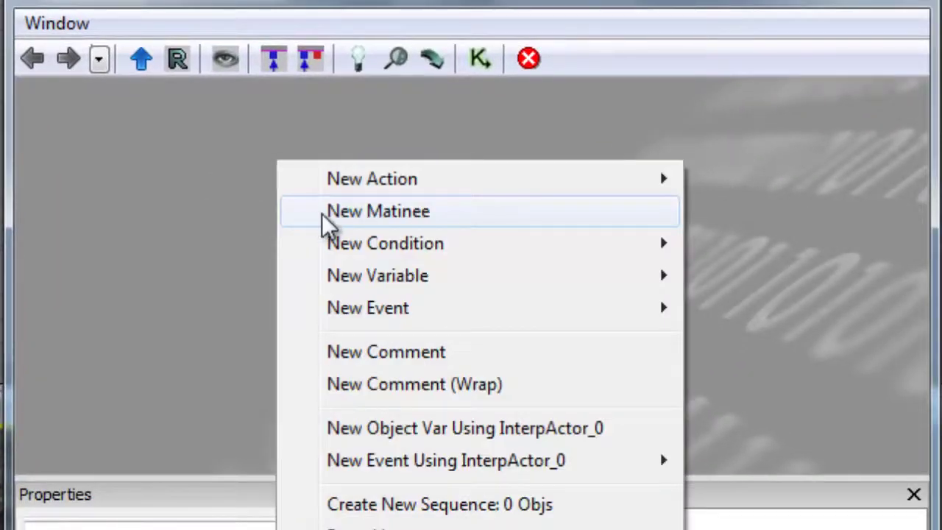
left_click(424, 219)
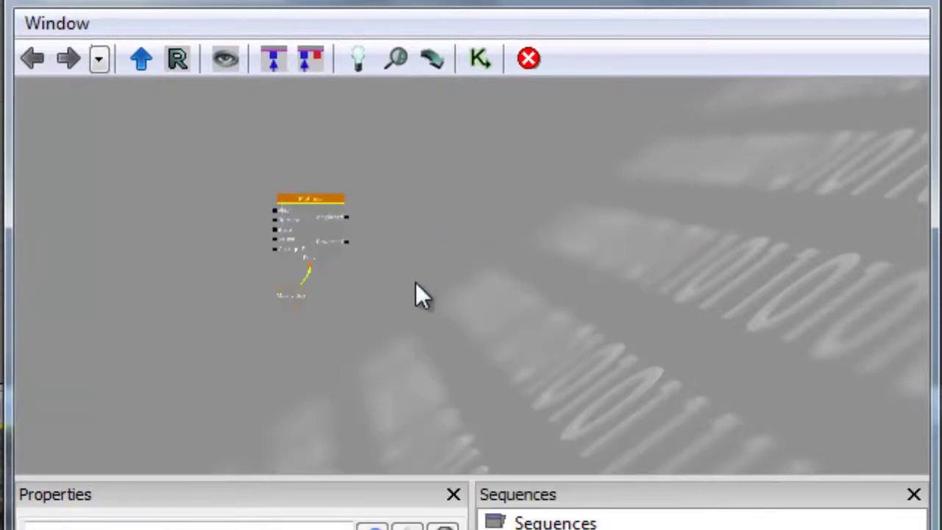
scroll(383, 200, "up", 3)
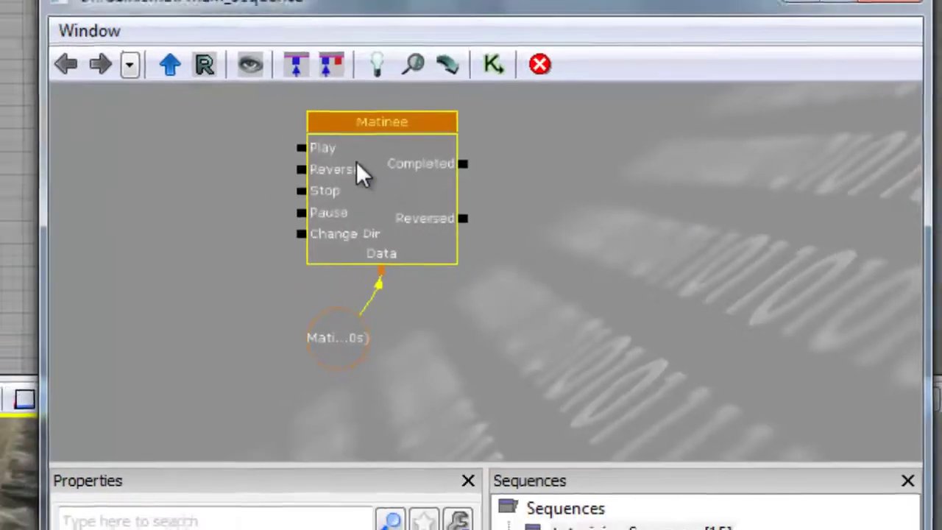
- Open the Matinee node, shorten its sequence to about 2.08 seconds and extend the green loop section to the same end
double_click(357, 165)
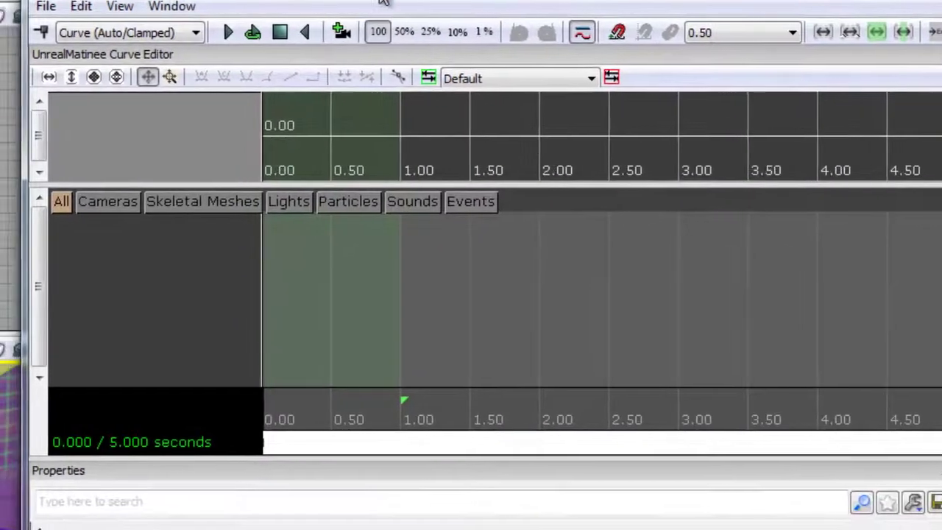
scroll(615, 356, "down", 3)
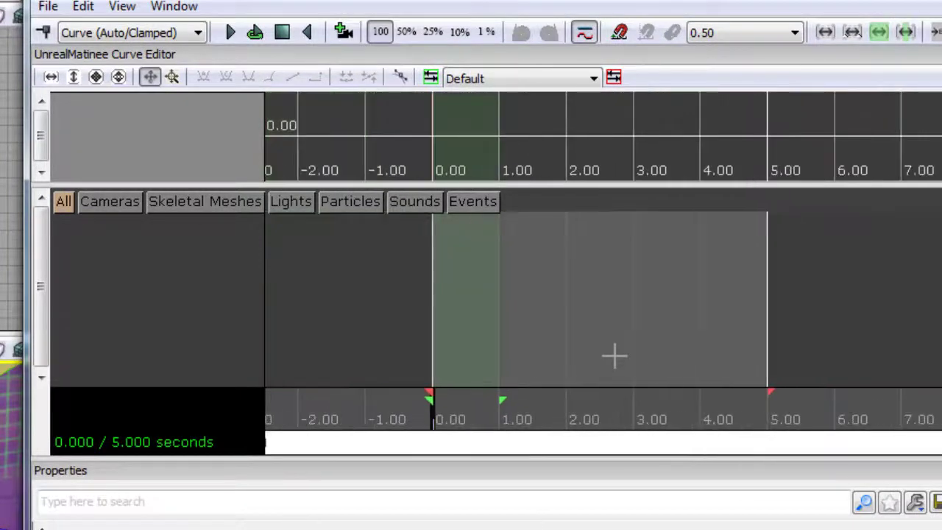
scroll(650, 391, "up", 2)
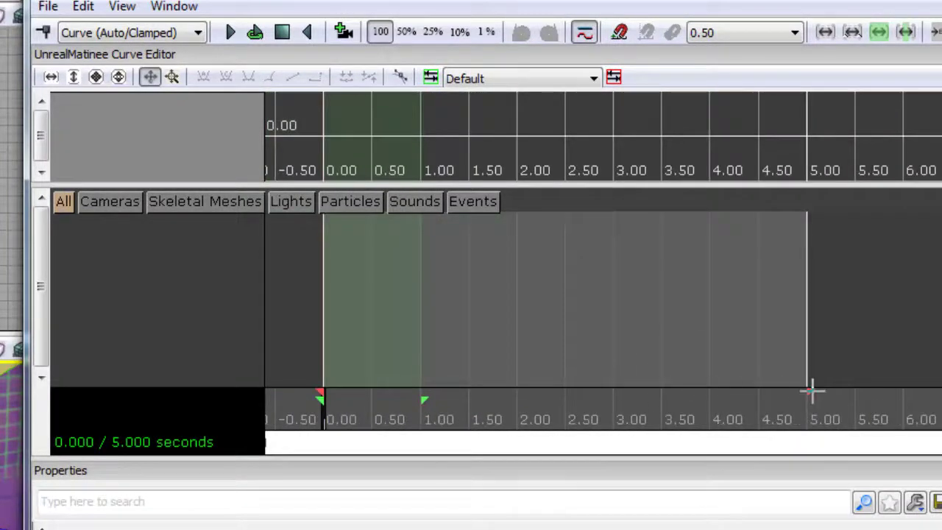
mouse_move(810, 392)
left_mouse_down()
mouse_move(582, 399)
mouse_move(528, 391)
left_mouse_up()
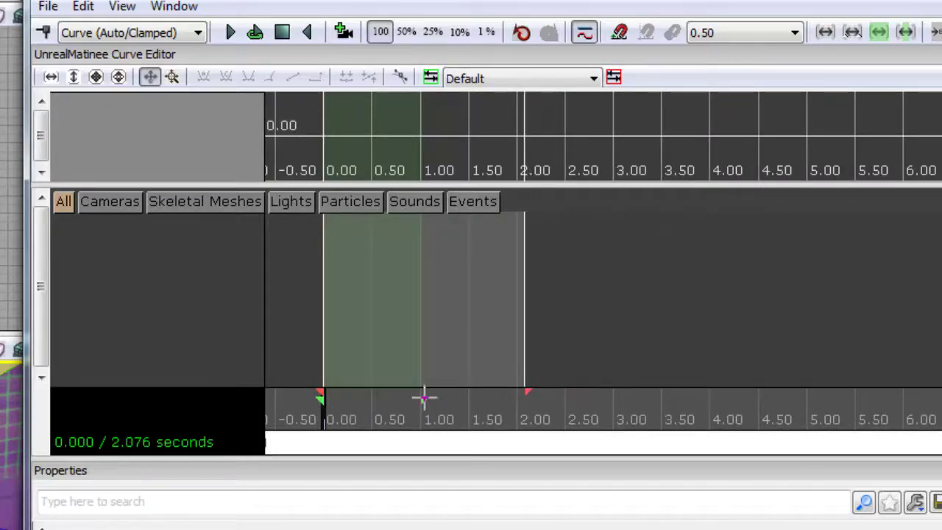
mouse_move(448, 400)
left_mouse_down()
mouse_move(405, 400)
mouse_move(551, 396)
left_mouse_up()
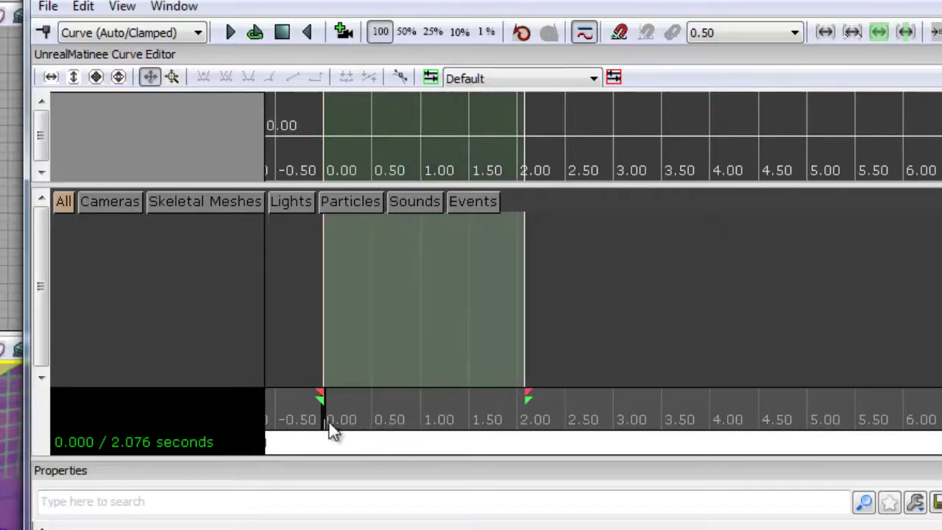
right_click(144, 235)
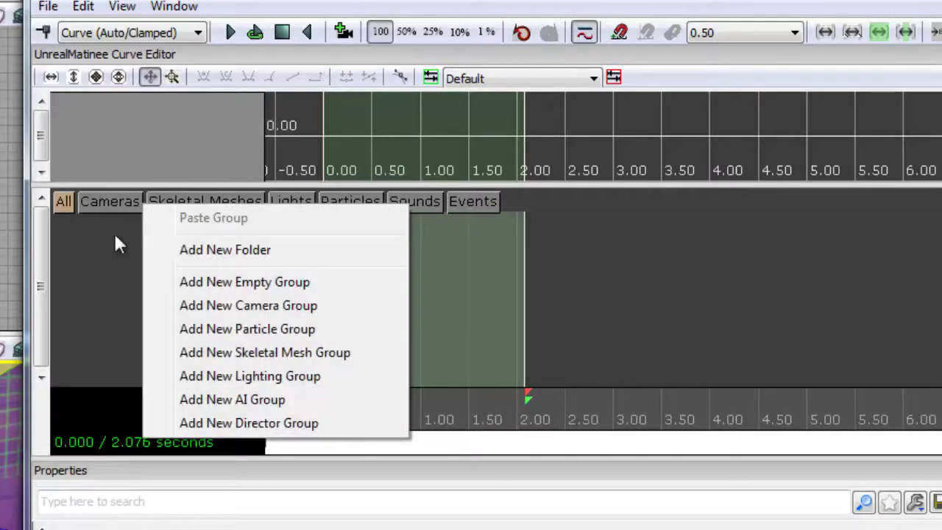
left_click(128, 274)
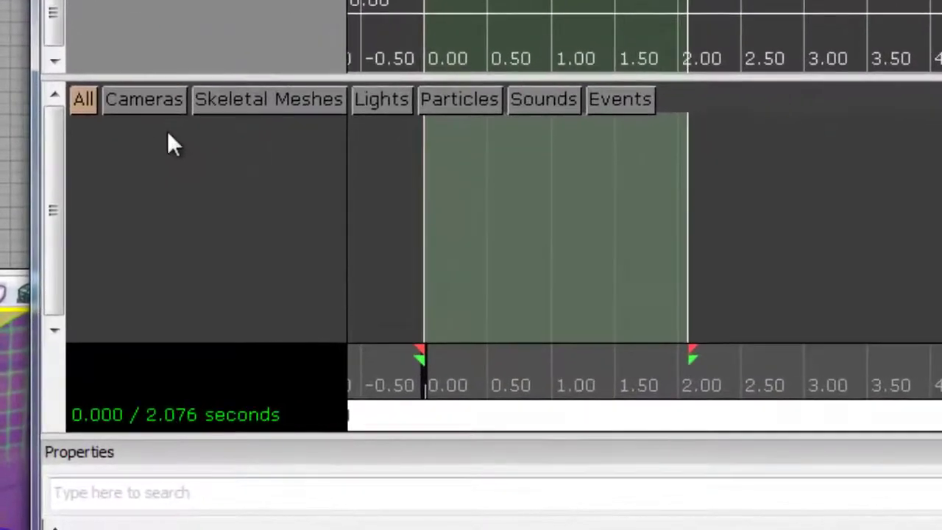
- Add a new empty group named Porta to the Matinee sequence
right_click(128, 227)
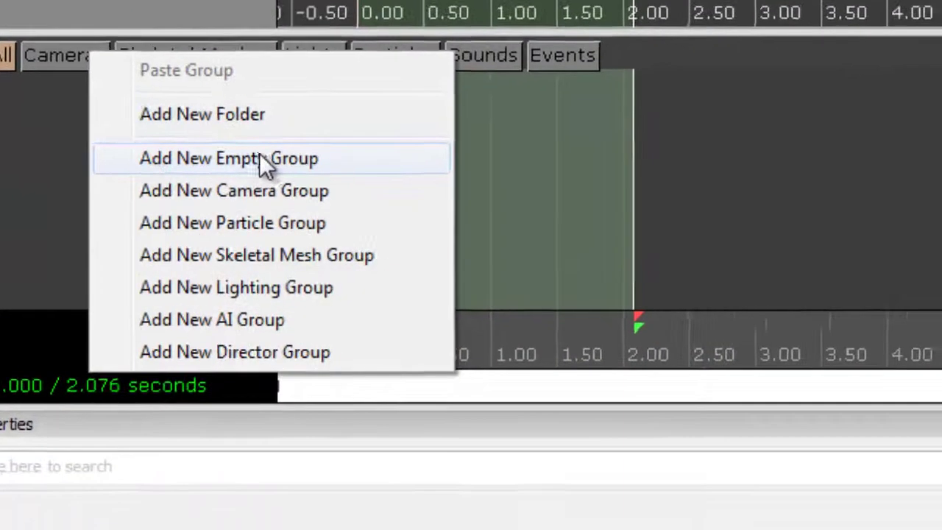
left_click(265, 163)
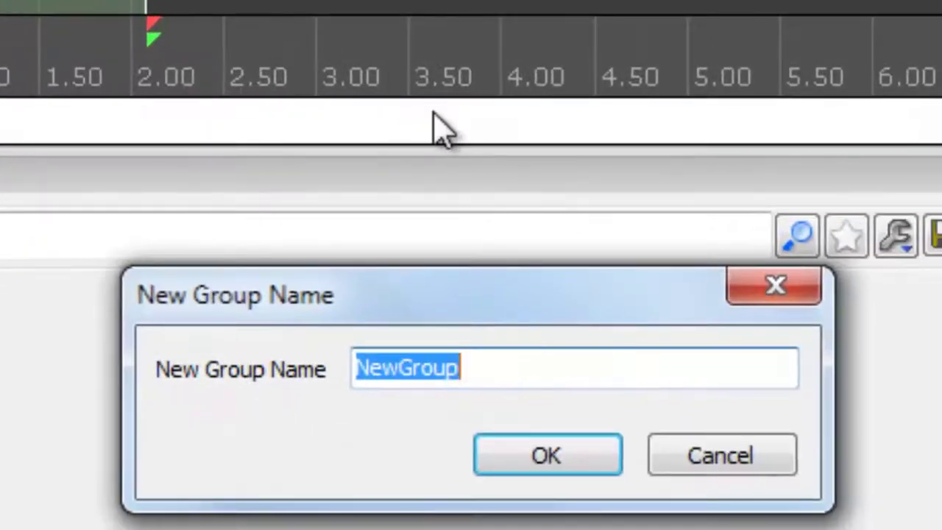
type("Porta")
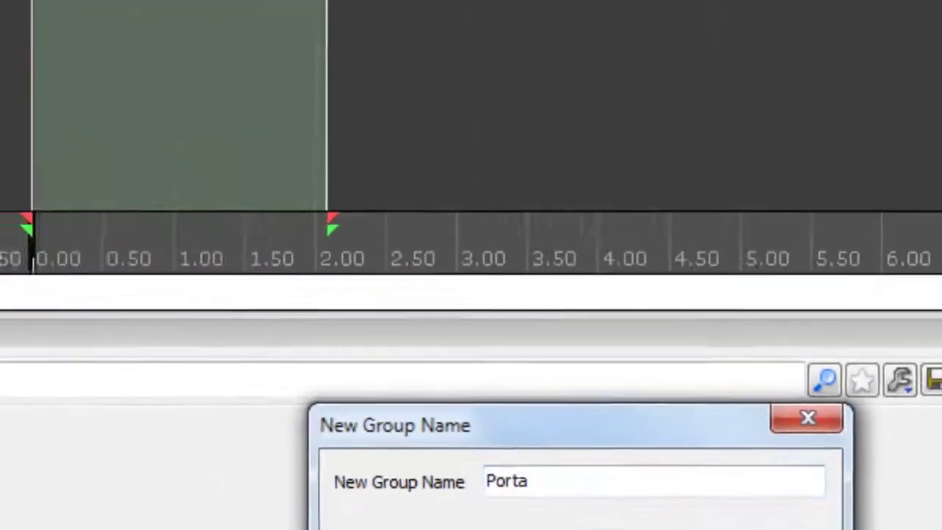
left_click(552, 463)
left_click(77, 289)
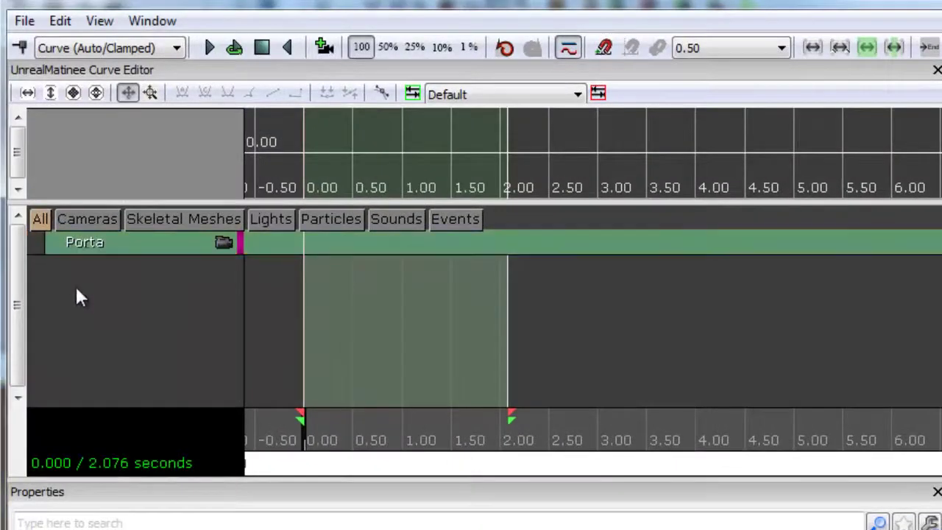
- Add a new Movement track to the Porta group and select its starting key at 0.00 s
left_click(42, 236)
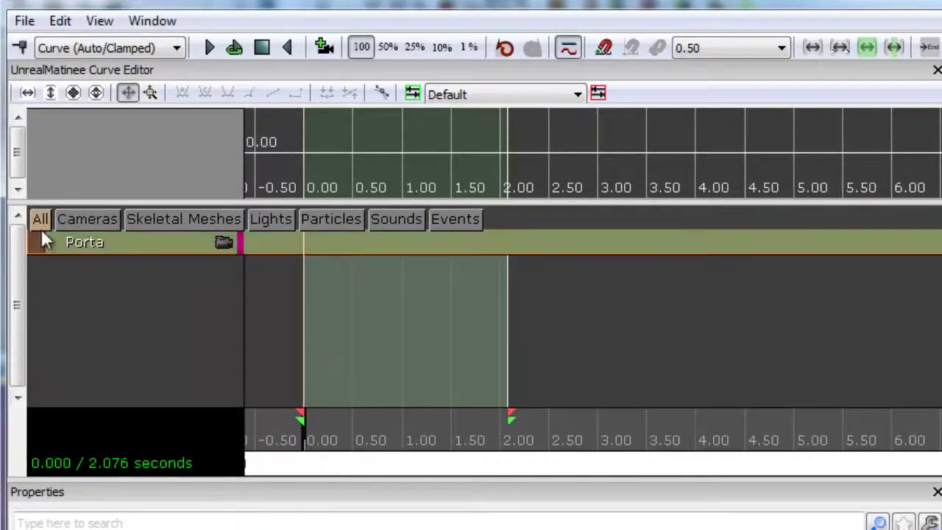
right_click(103, 241)
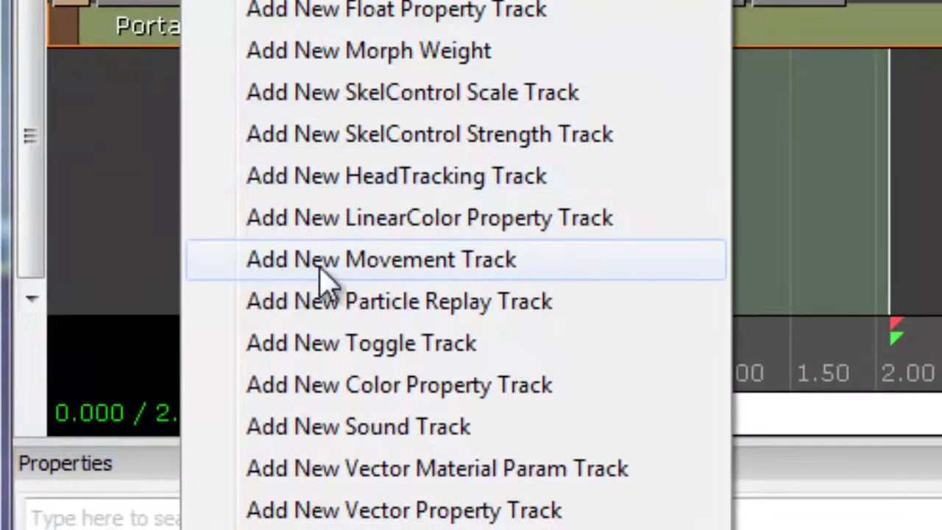
left_click(505, 263)
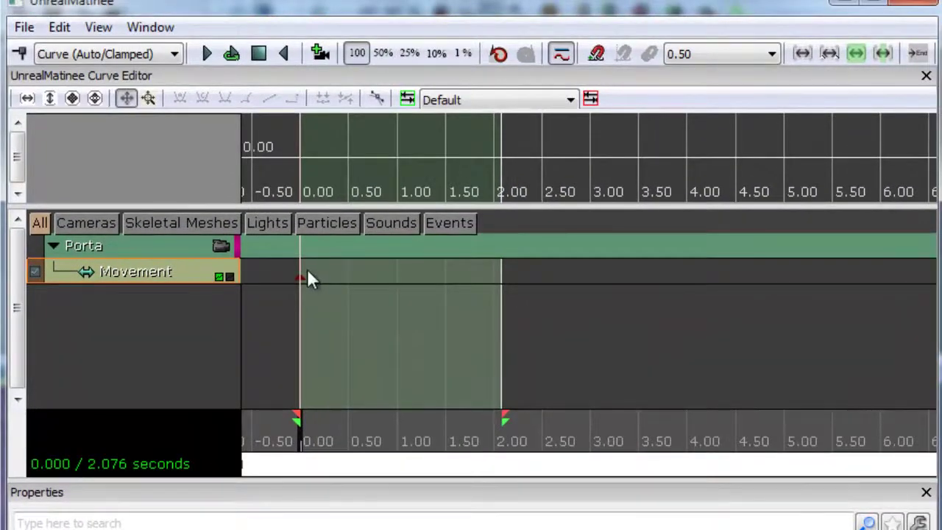
scroll(305, 270, "up", 4)
left_click(278, 277)
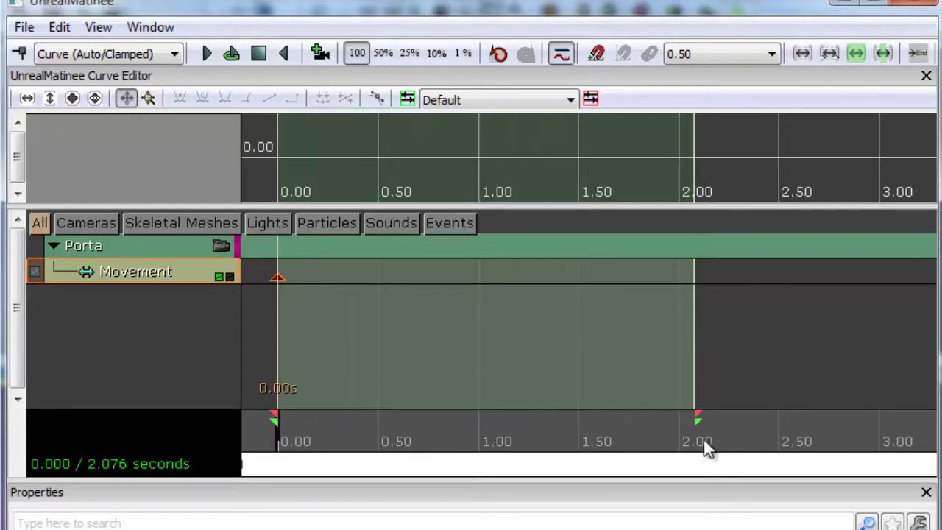
- Scrub the time marker back and forth along the first two seconds of the sequence
left_click(679, 436)
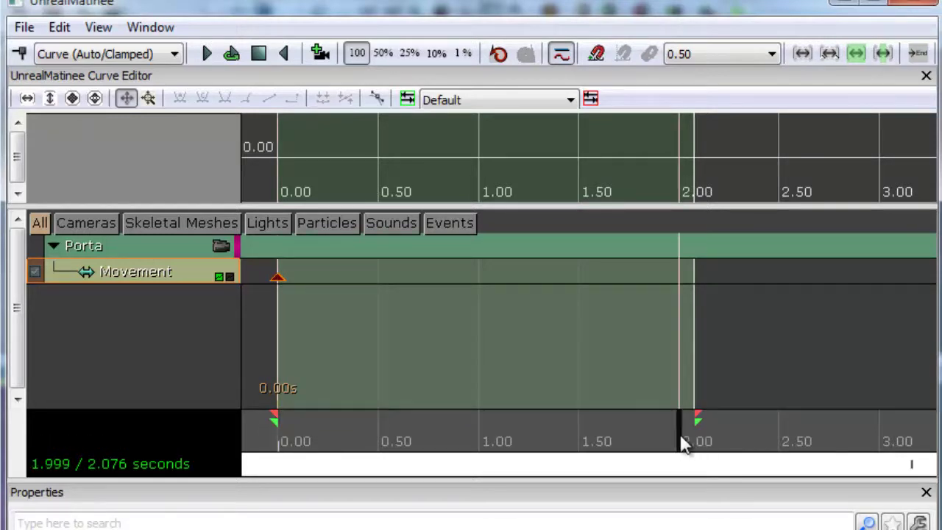
left_click_drag(681, 437, 487, 438)
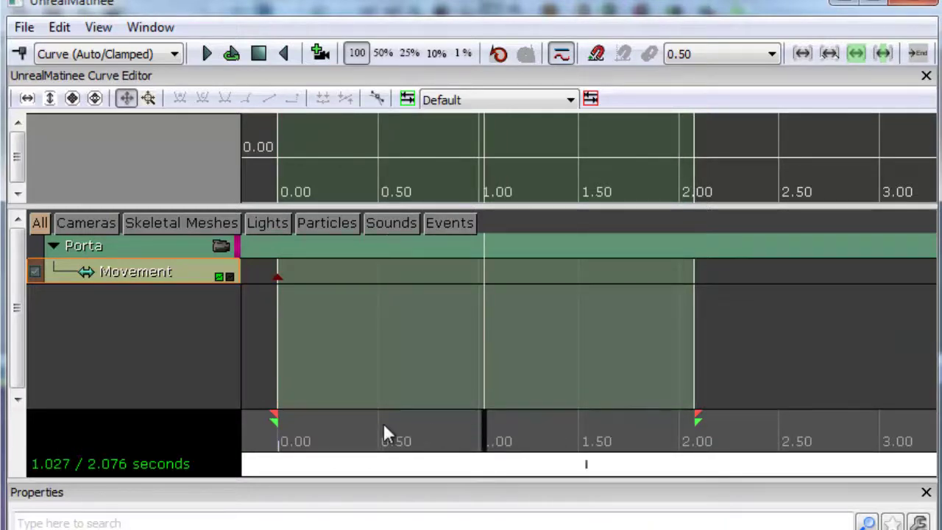
left_click_drag(368, 433, 433, 436)
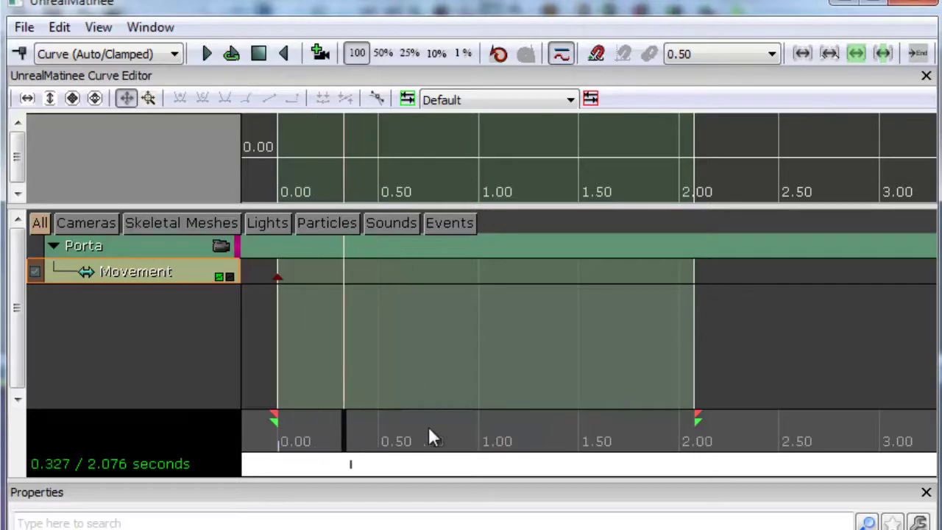
- Place the time marker at about 2.00 s and add a key to the Movement track there
left_click(680, 440)
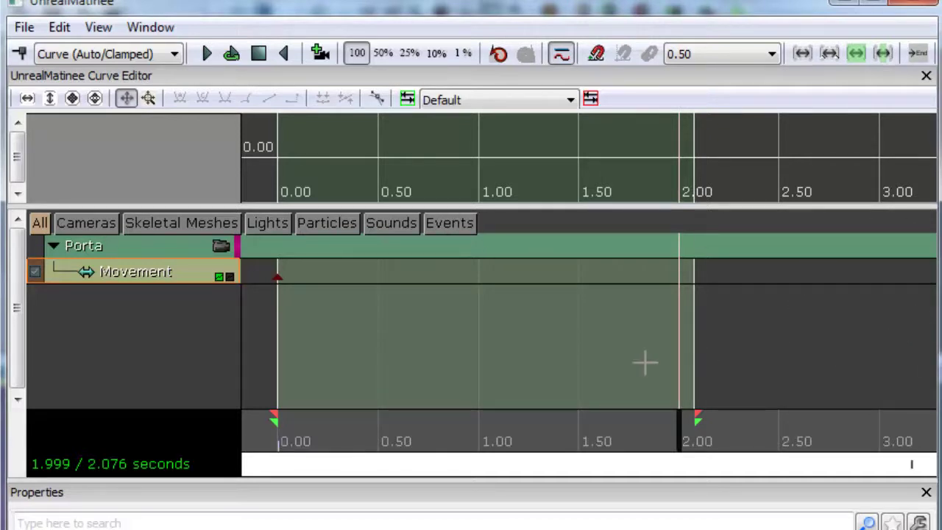
key("Return")
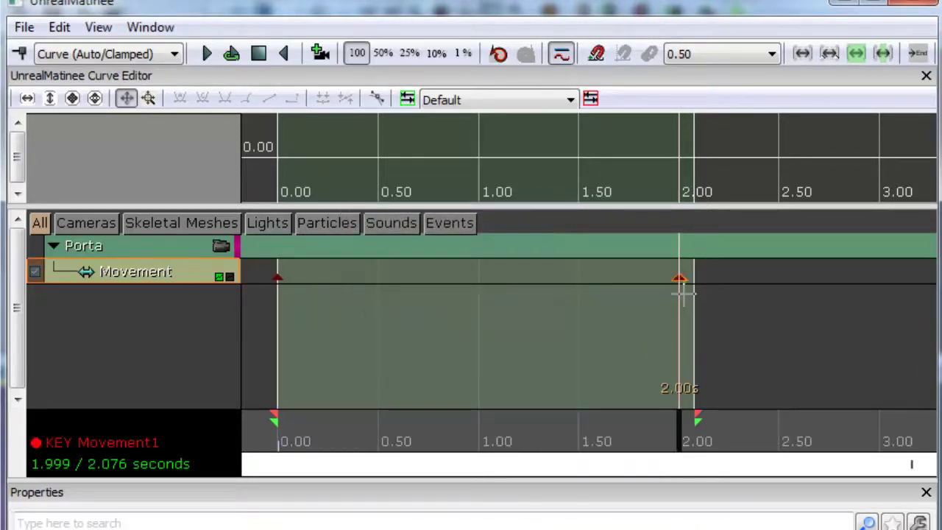
key("ctrl+z")
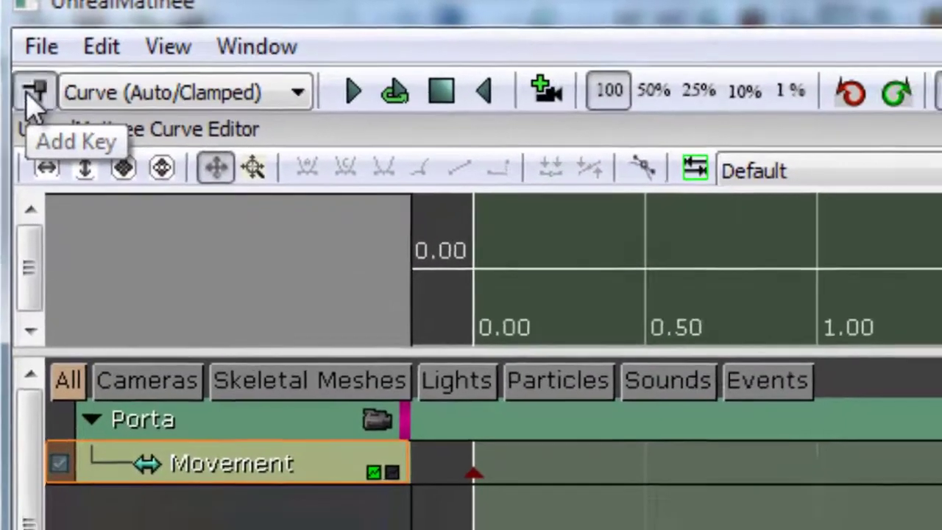
left_click(29, 102)
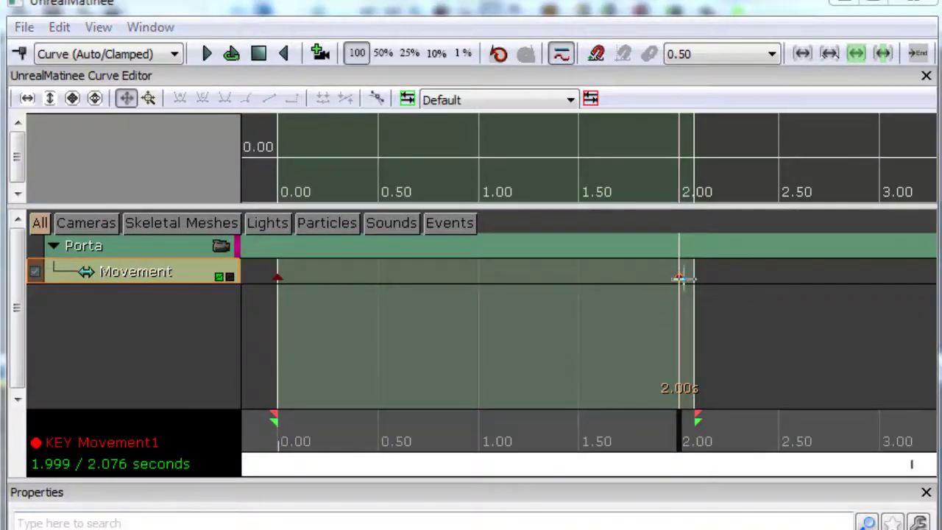
- Select the second movement key, shift it to about 1.56 s, and set its time to exactly 2 s
left_click(655, 294)
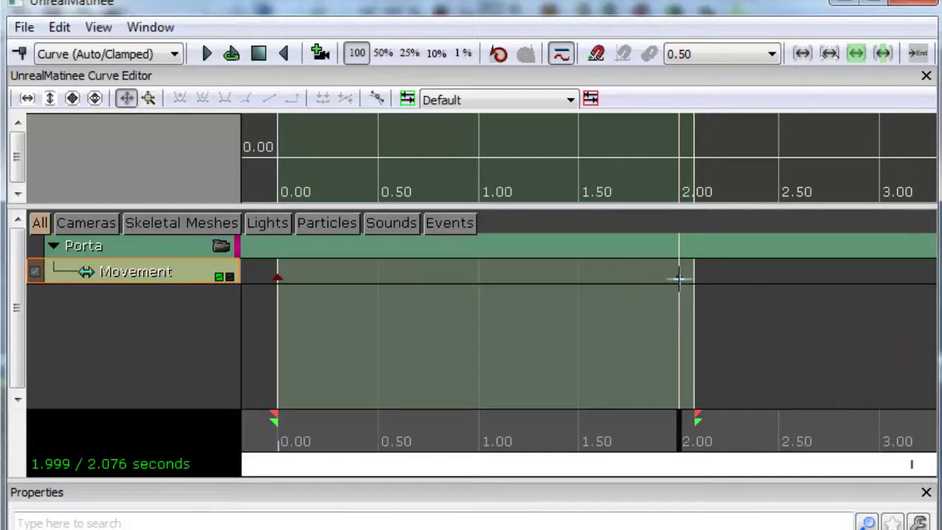
left_click(678, 278)
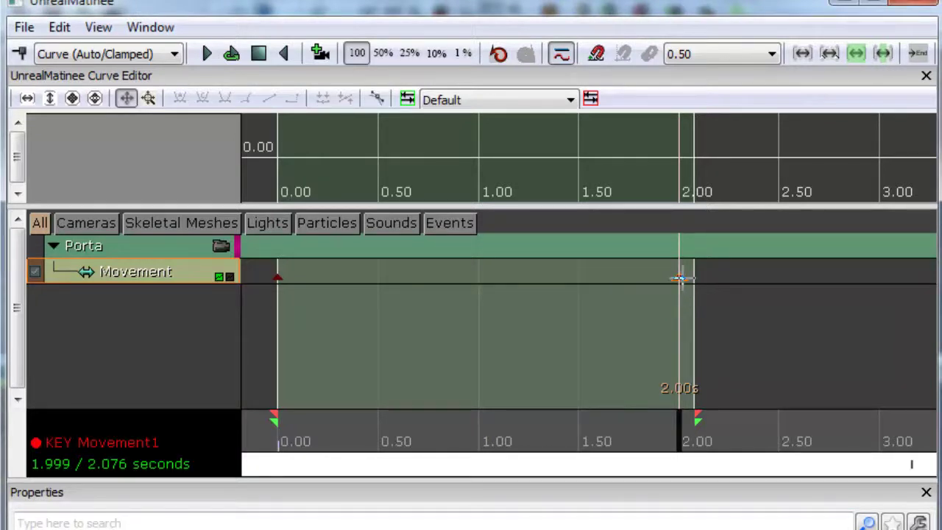
left_click_drag(679, 279, 589, 279, "ctrl")
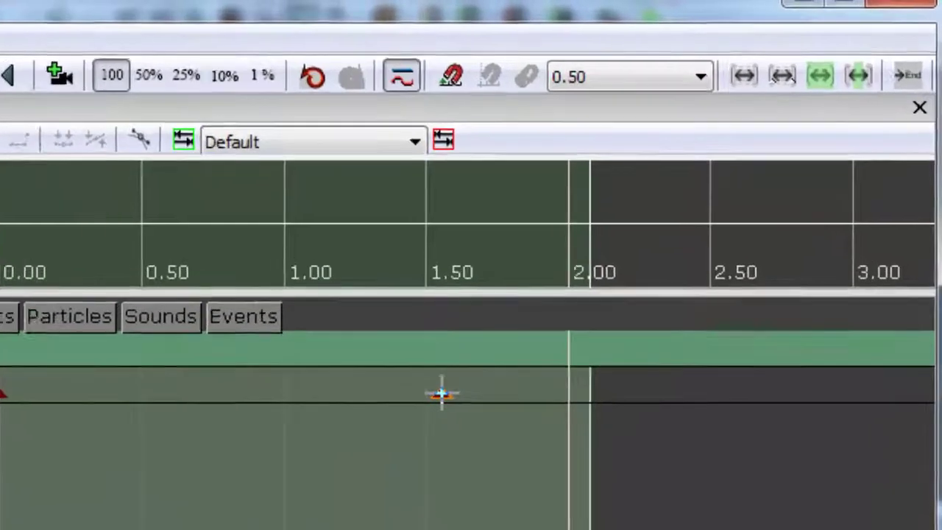
right_click(442, 394)
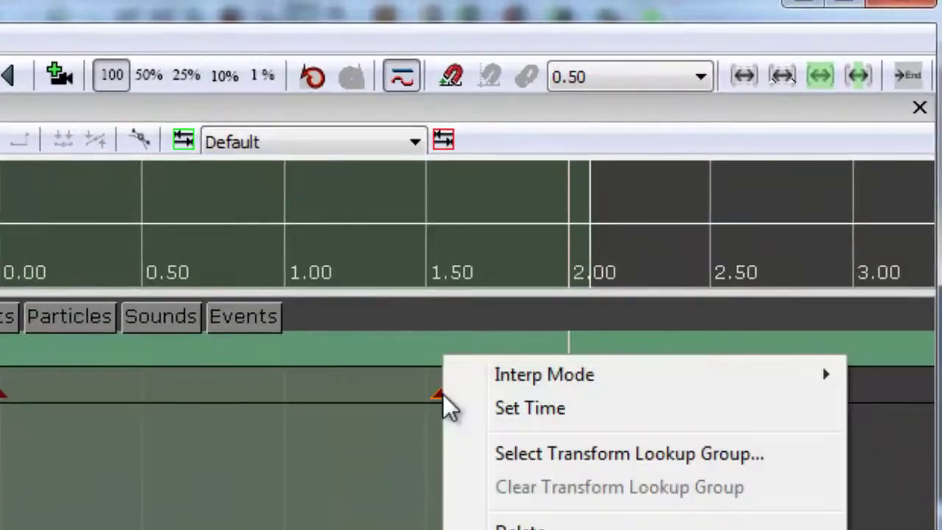
left_click(504, 413)
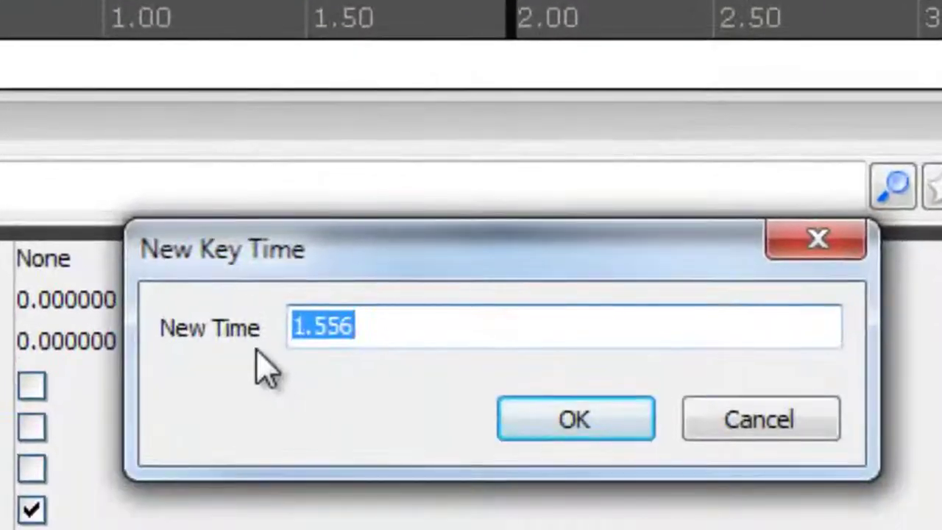
type("2")
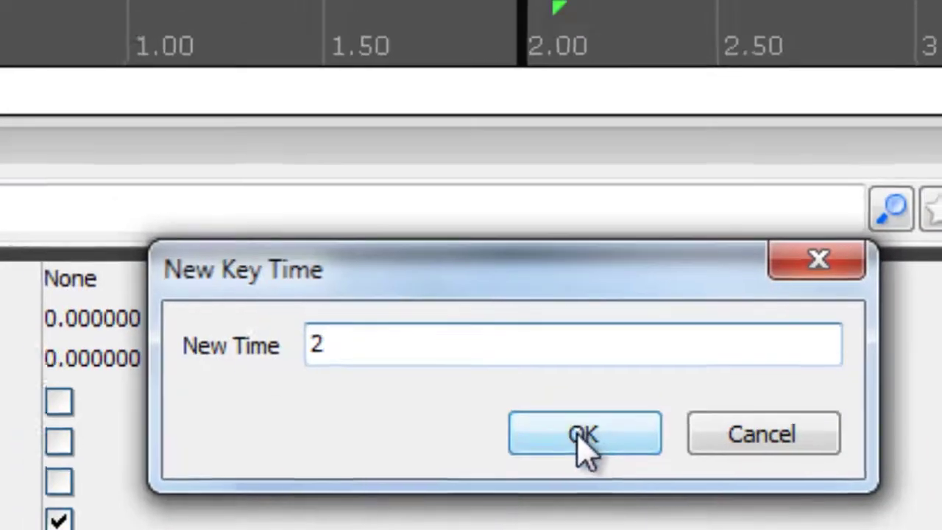
left_click(572, 424)
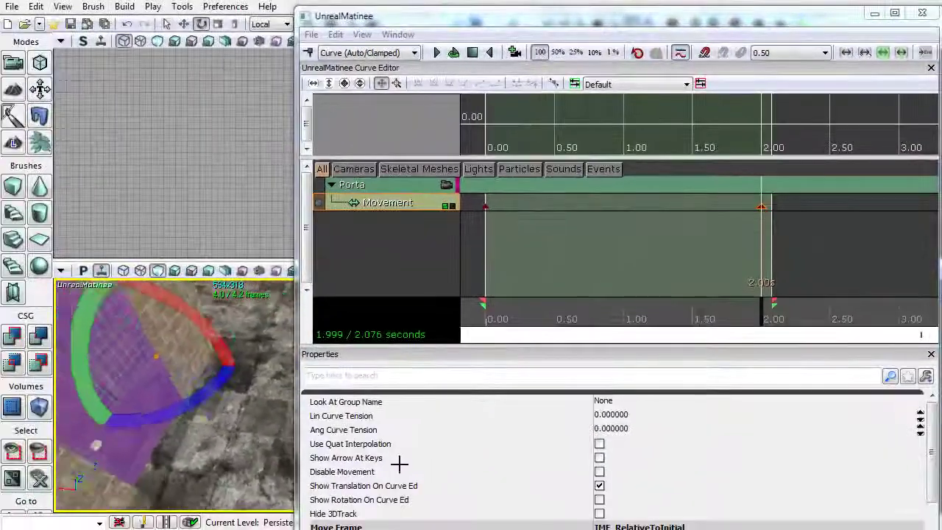
- Select the 2 s movement key and rotate the door about its vertical hinge axis into the open position
right_click_drag(399, 464, 415, 448)
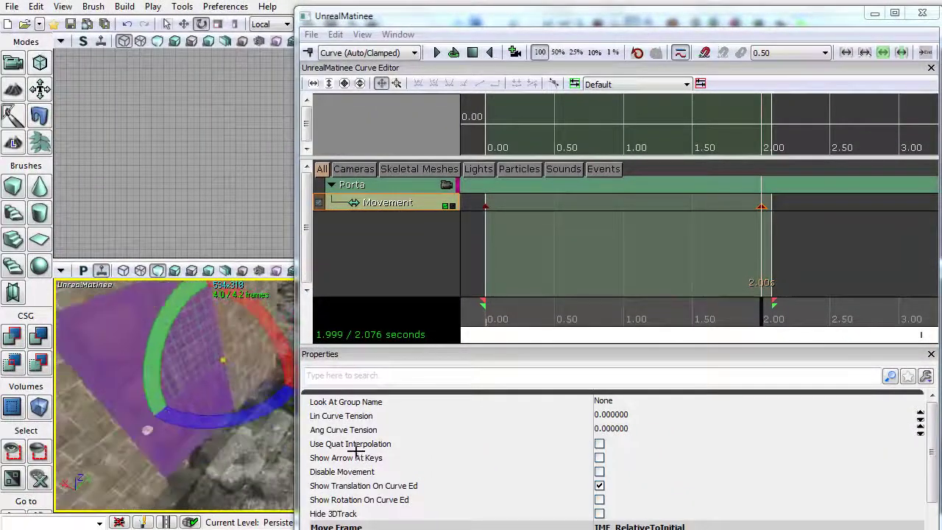
left_click(763, 207)
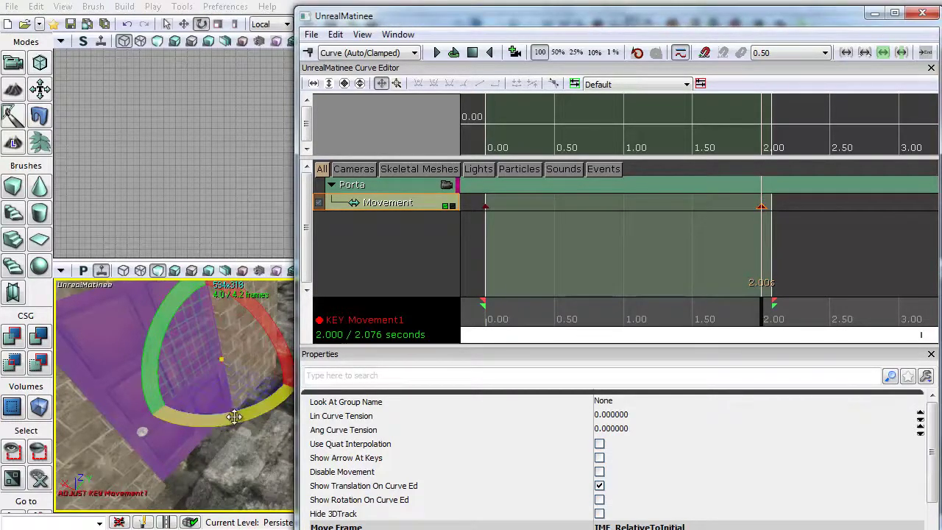
left_click_drag(200, 410, 58, 366)
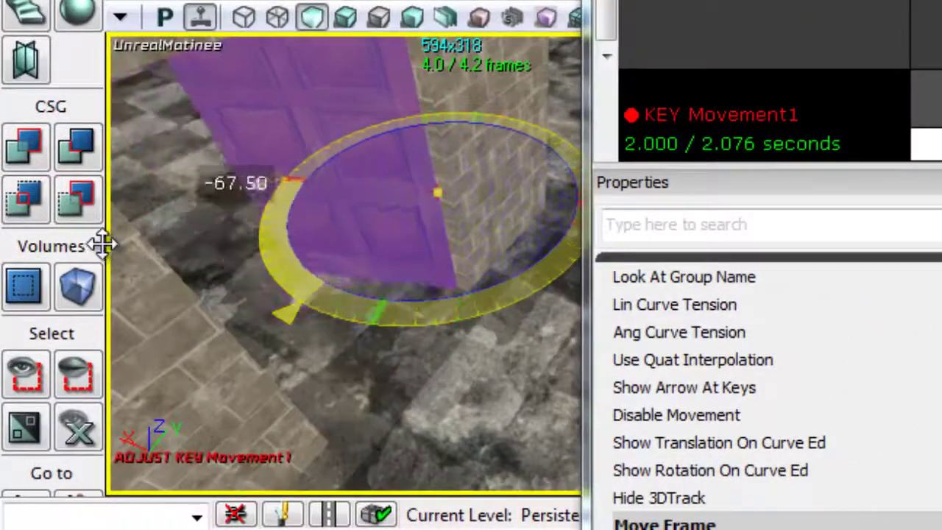
left_click_drag(105, 235, 106, 221)
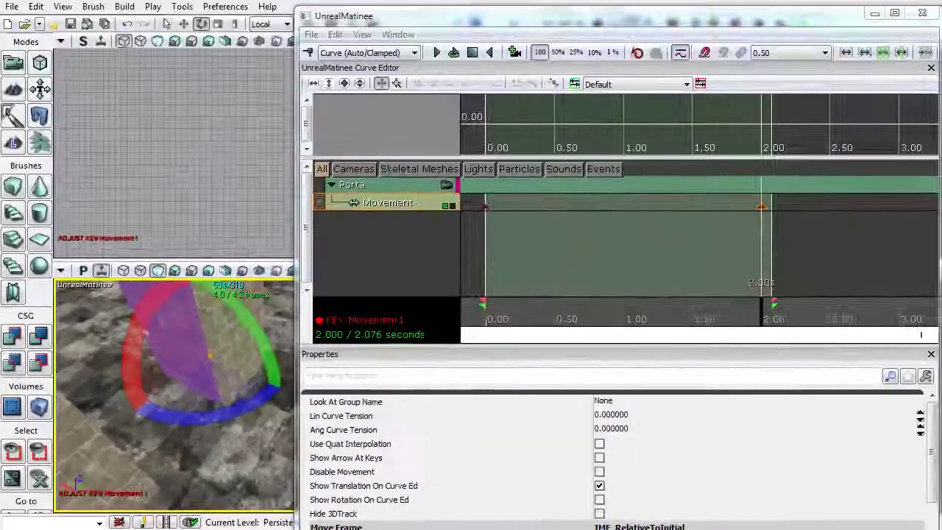
right_click_drag(254, 450, 256, 468)
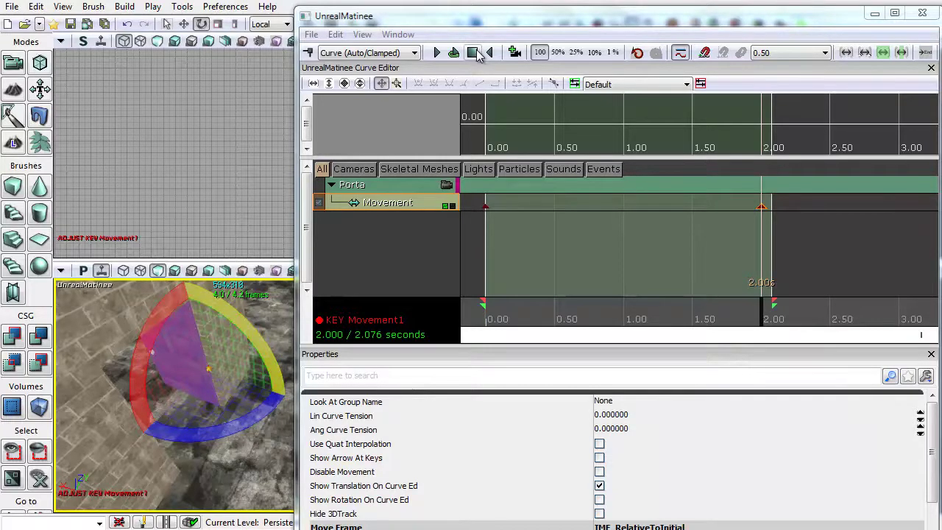
- Preview the door animation from the start, once through and as a looped section, and stop playback
left_click(475, 54)
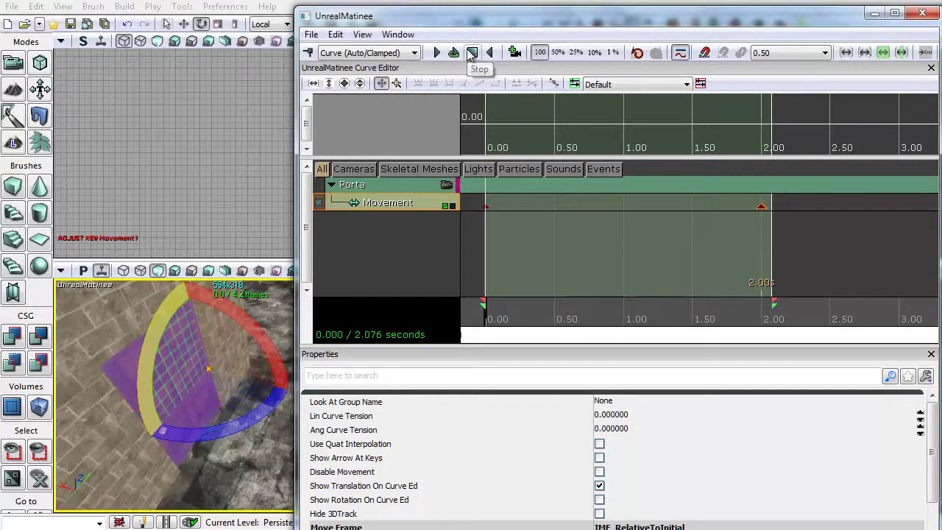
left_click(436, 53)
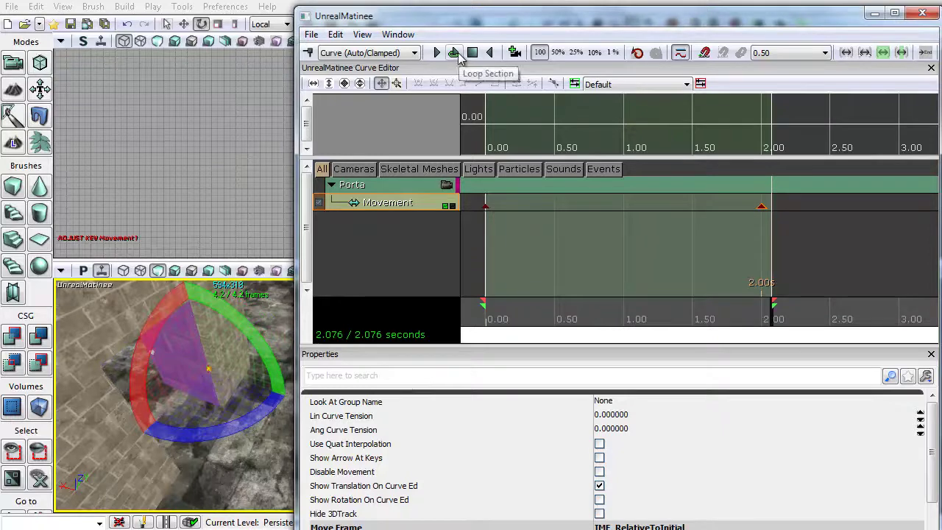
left_click(454, 53)
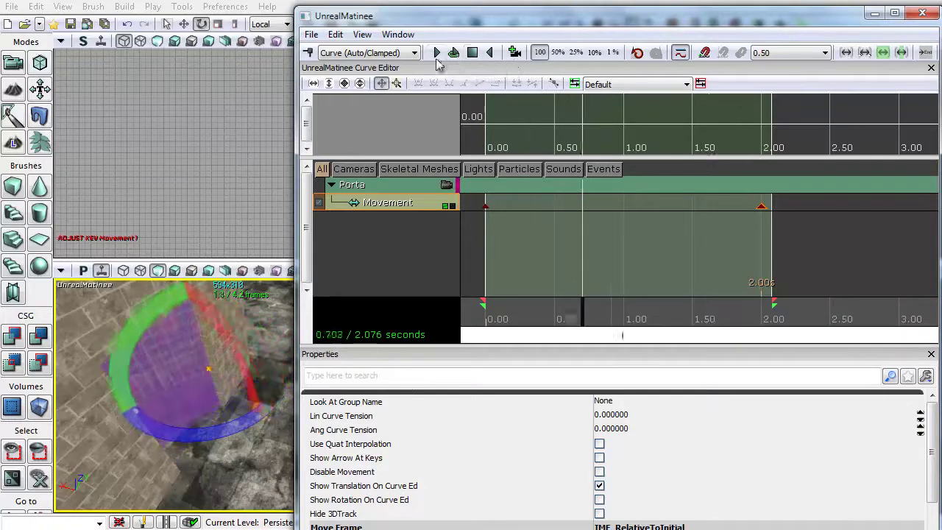
left_click(473, 55)
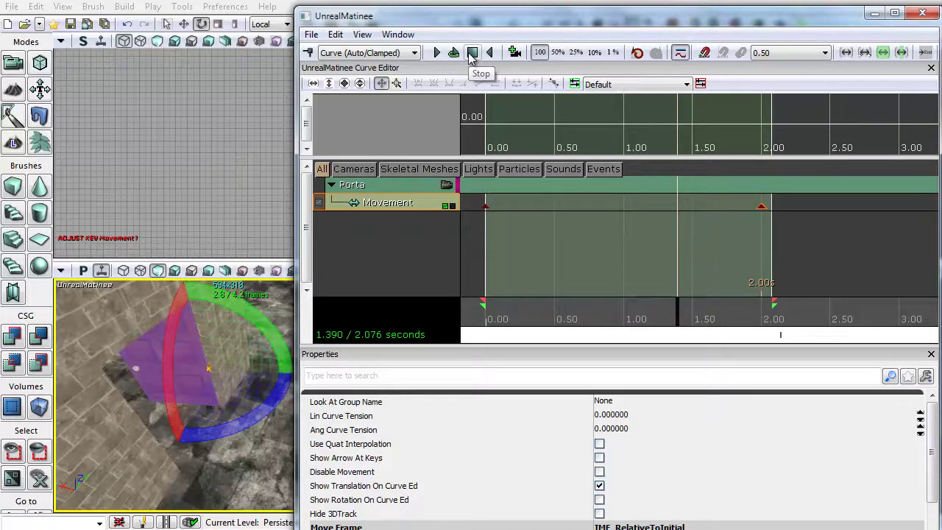
left_click(473, 54)
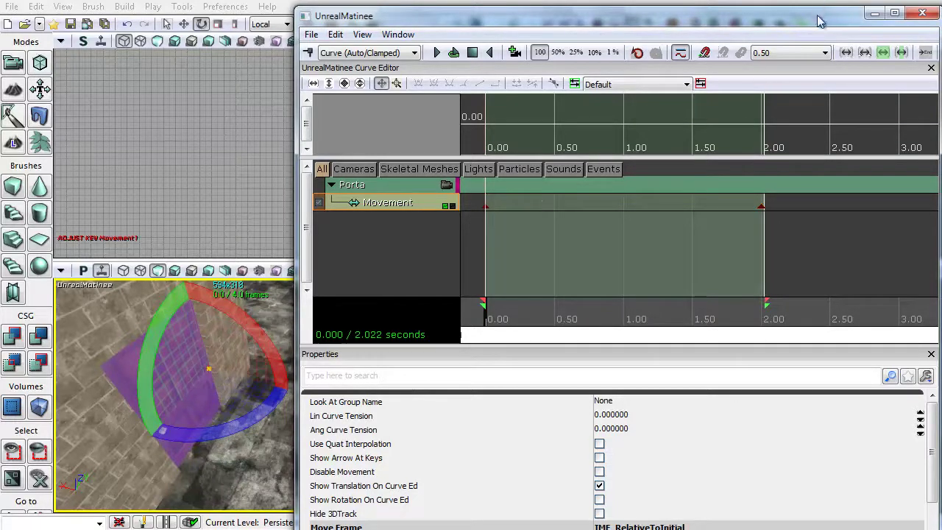
- Close the Matinee editor to return to the Kismet sequence and turn the perspective view toward the door
left_click_drag(819, 21, 809, 22)
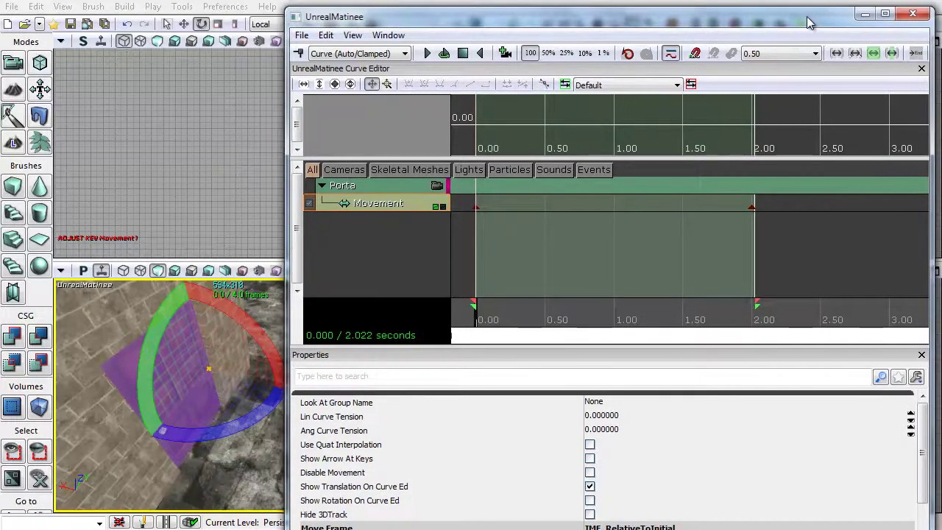
left_click(914, 16)
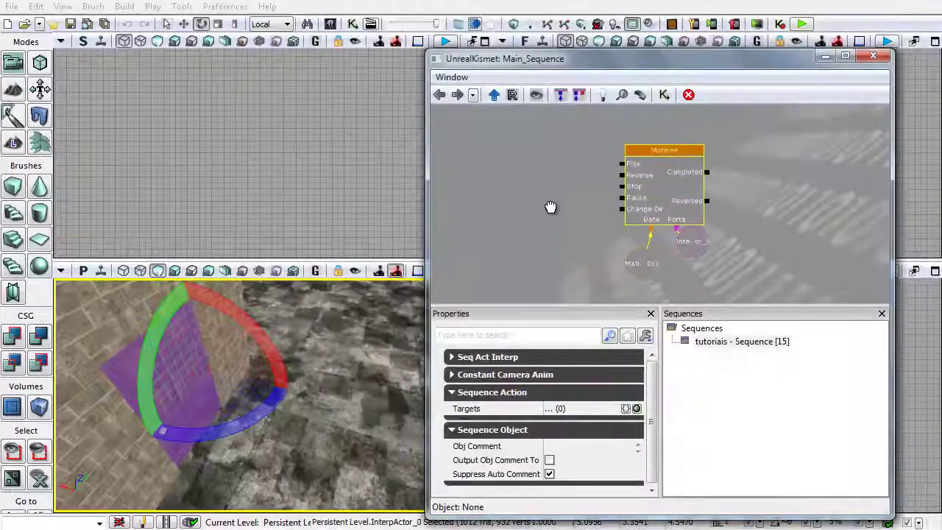
right_click_drag(317, 383, 245, 427)
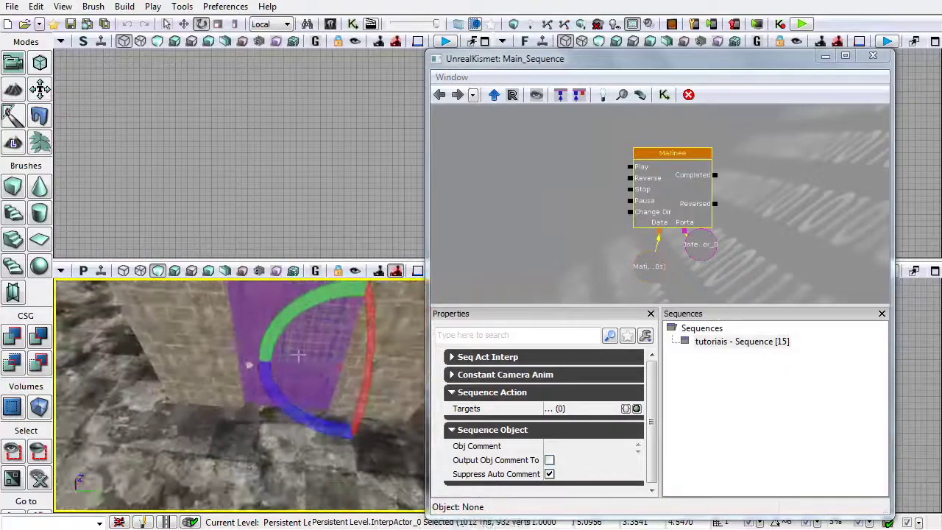
- Add a Trigger actor on the floor in front of the closed door
left_click(249, 421)
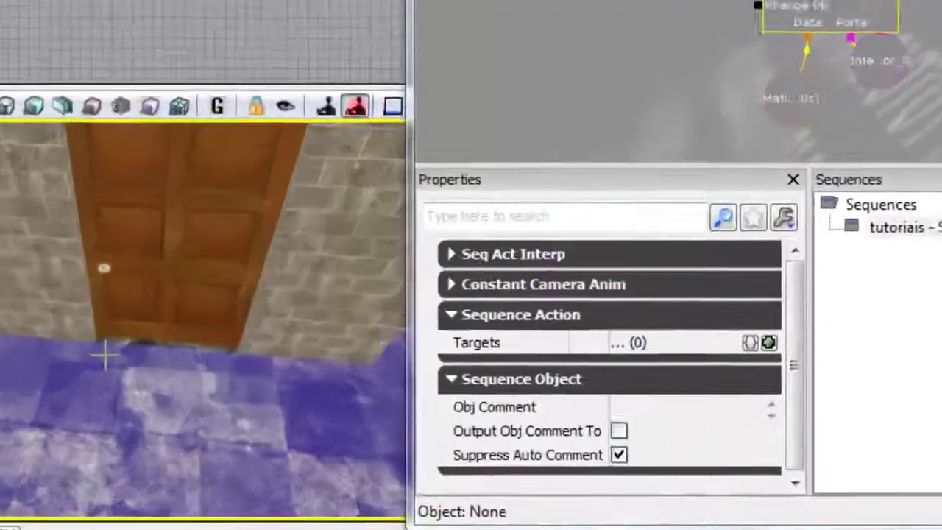
right_click(104, 357)
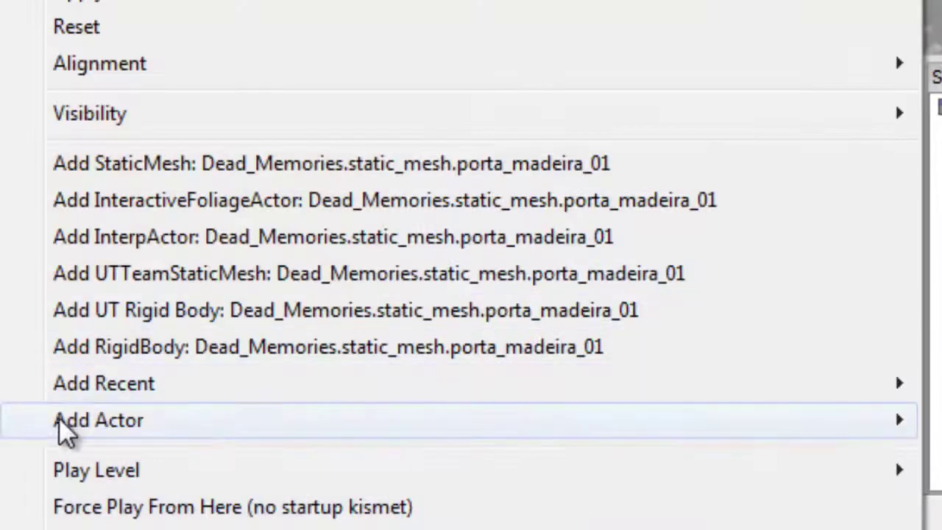
mouse_move(65, 433)
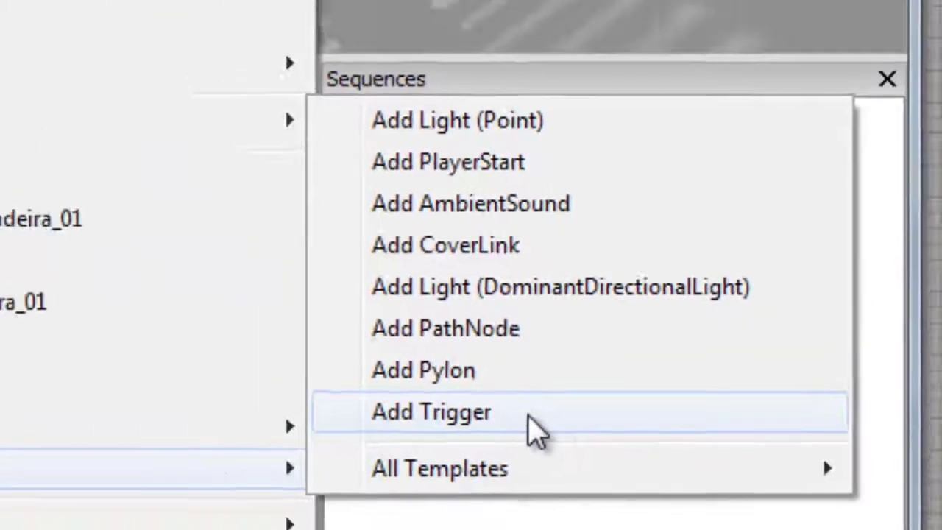
left_click(482, 425)
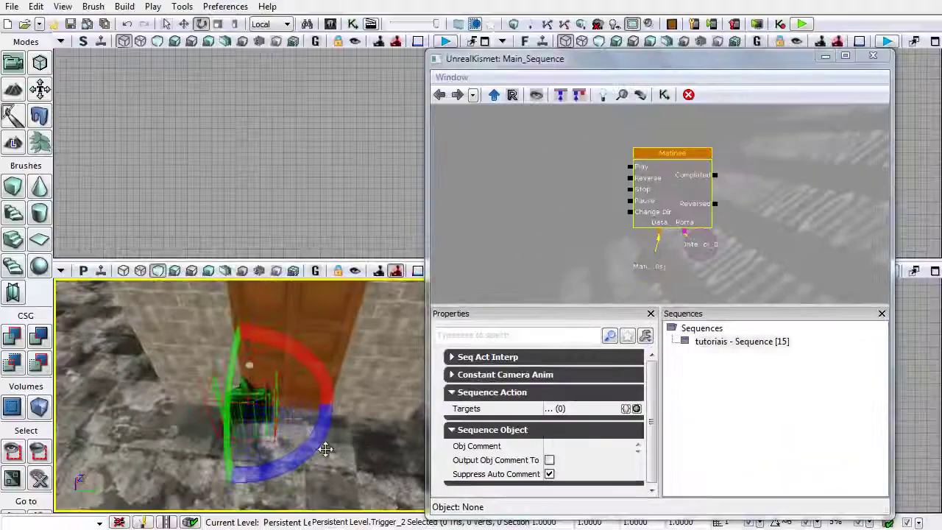
- Move the trigger horizontally in the side view until it is centred on the door's thickness
right_click_drag(217, 440, 262, 72)
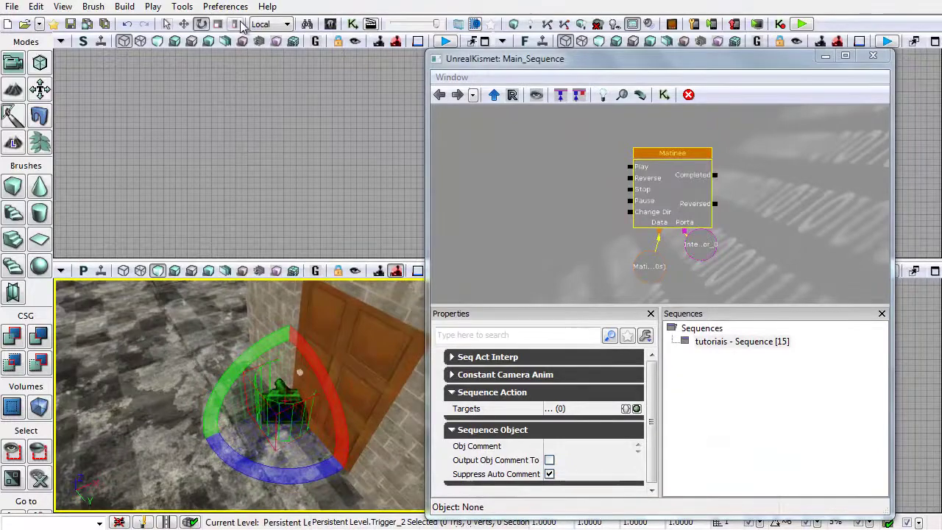
right_click_drag(221, 148, 200, 164)
scroll(200, 165, "down", 5)
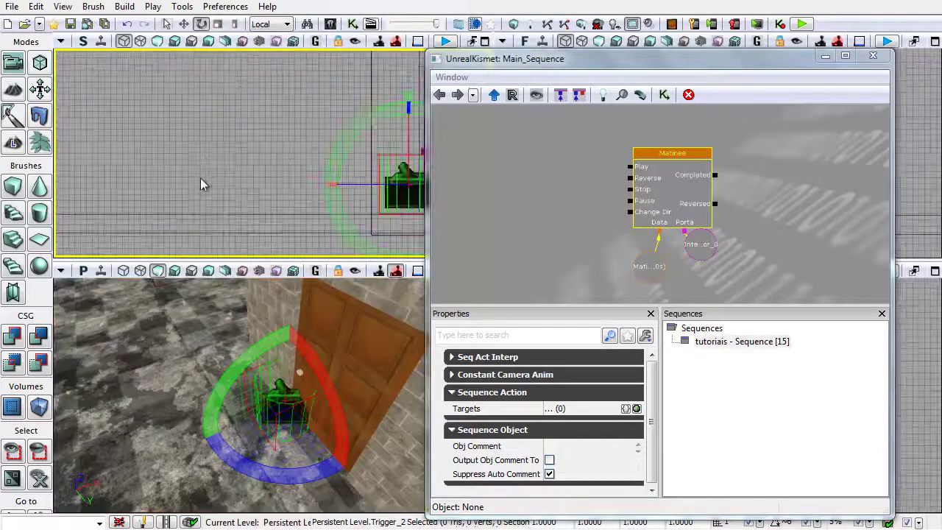
scroll(200, 178, "down", 2)
right_click_drag(340, 170, 322, 156)
scroll(322, 156, "up", 3)
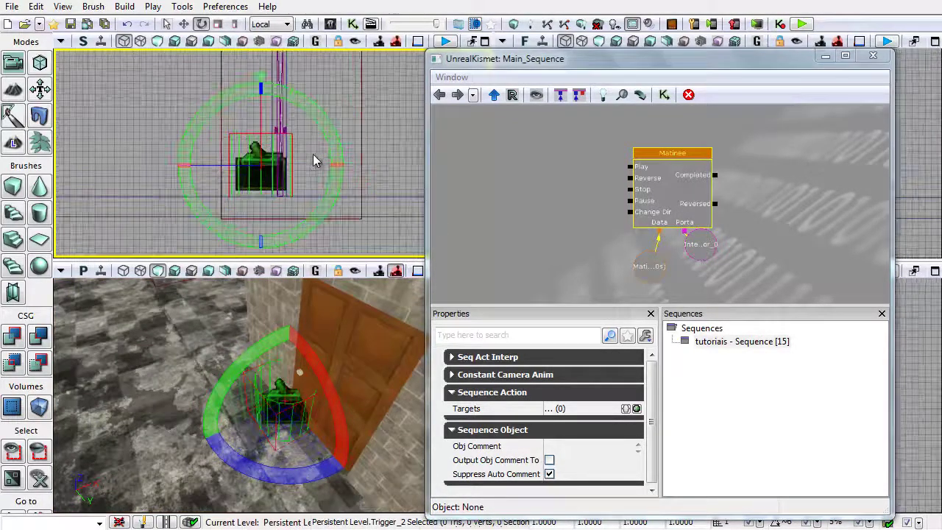
scroll(313, 154, "up", 5)
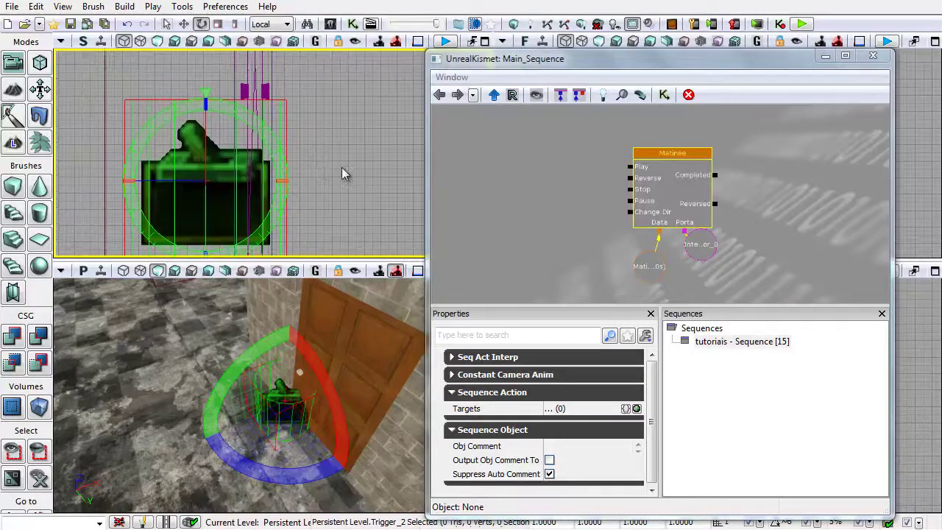
key("w")
left_click_drag(250, 179, 301, 180)
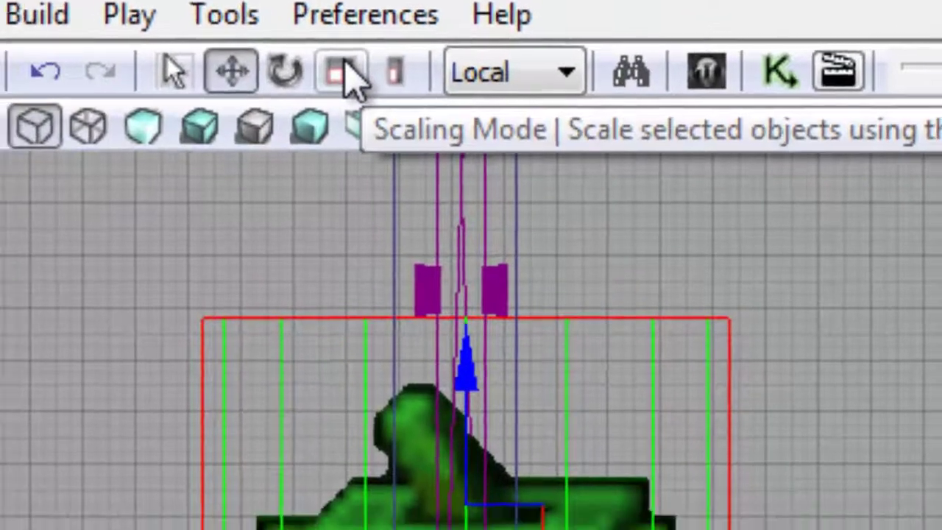
- Scale the trigger wider horizontally so its activation area extends on both sides of the door, and inspect it from several angles
left_click(335, 81)
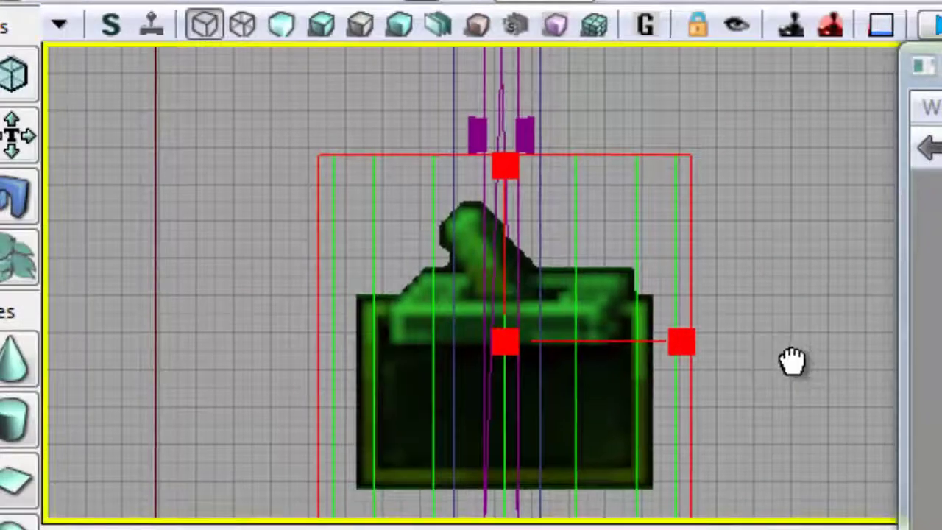
left_click_drag(791, 361, 842, 363)
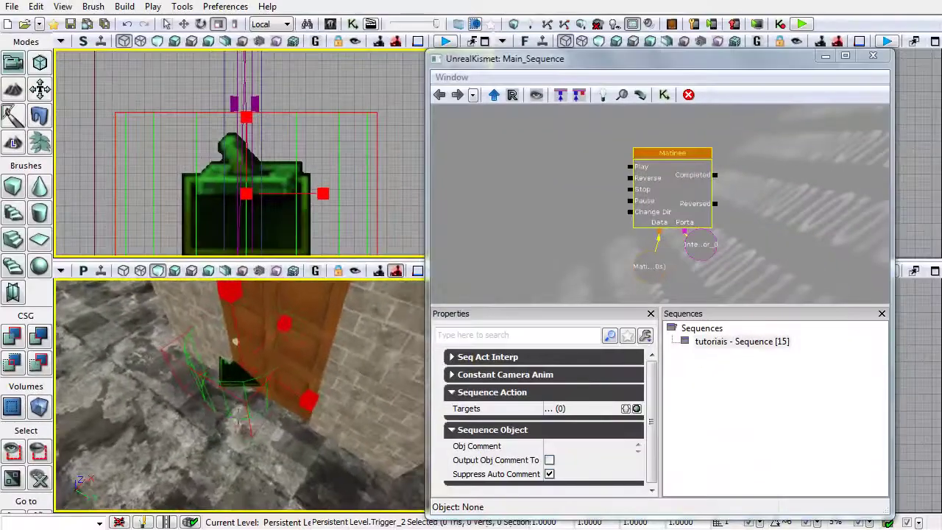
right_click_drag(279, 404, 280, 397)
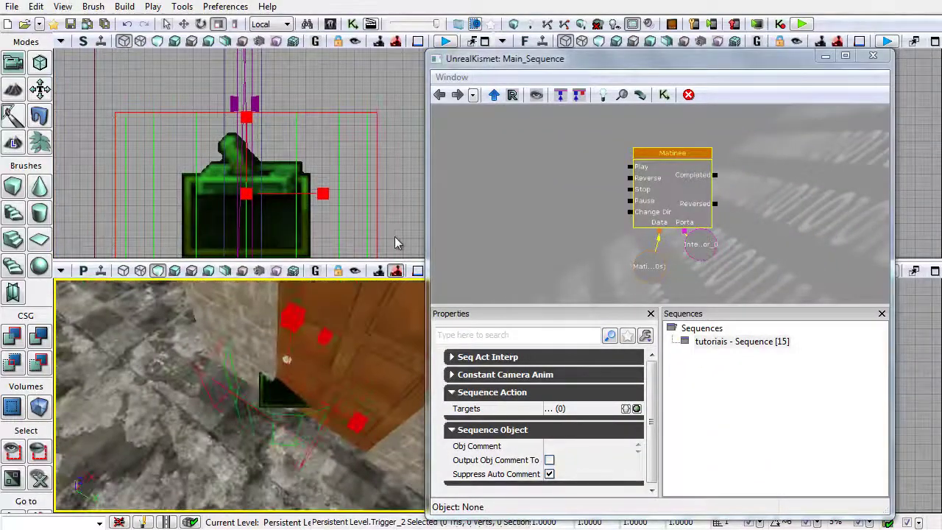
left_click_drag(395, 240, 383, 240)
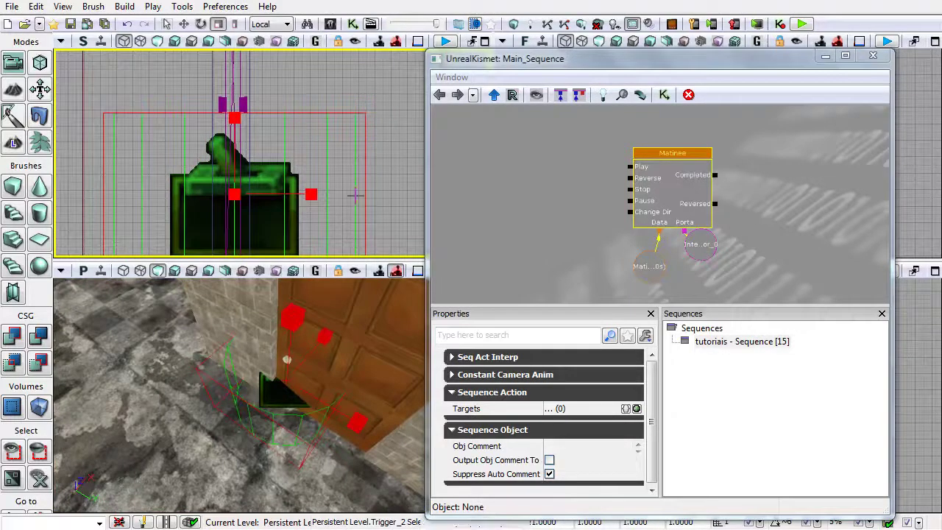
right_click_drag(278, 384, 335, 403)
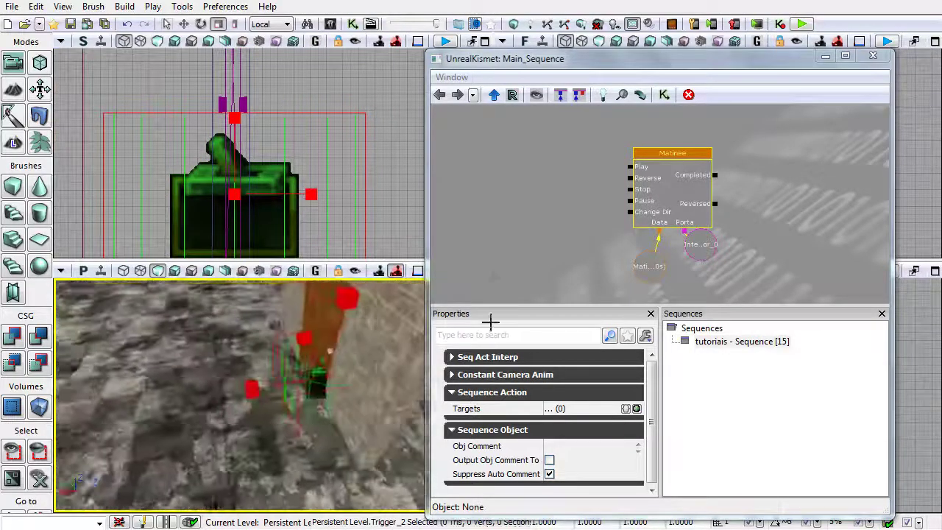
right_click_drag(490, 322, 491, 277)
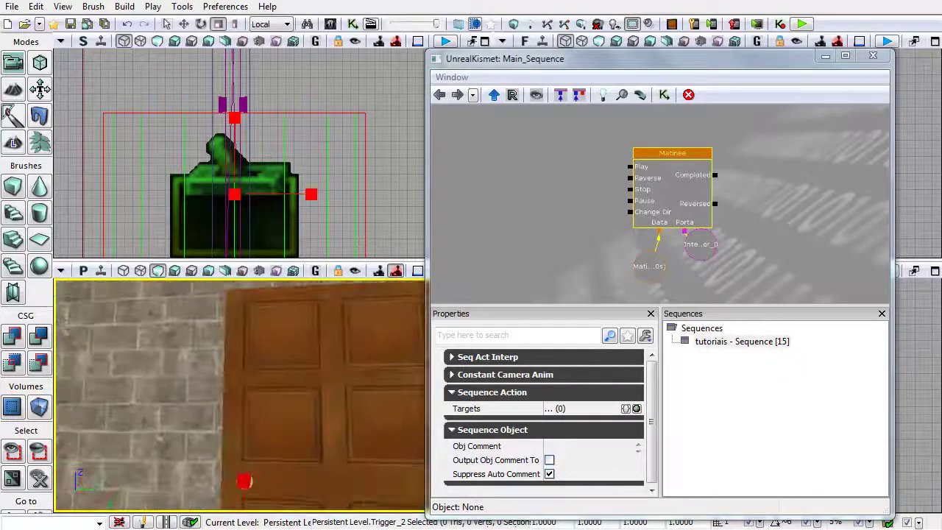
mouse_move(490, 331)
right_mouse_down()
mouse_move(500, 346)
mouse_move(482, 345)
right_mouse_up()
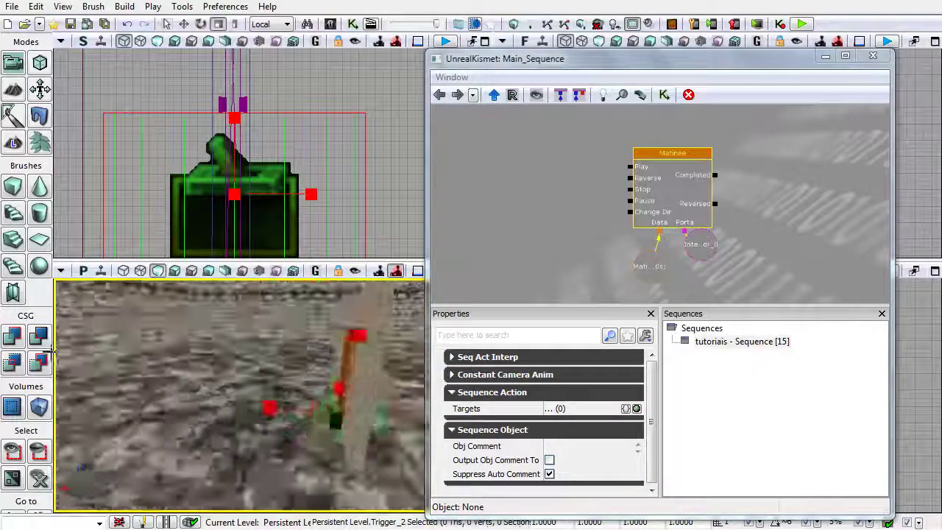
right_click_drag(49, 343, 47, 432)
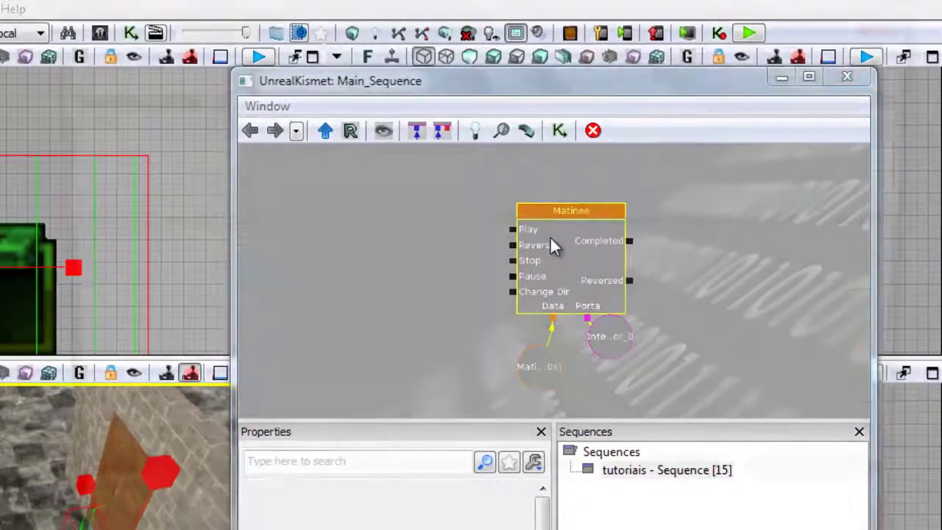
- Reopen the door's Matinee and play the animation through to the open position
double_click(552, 245)
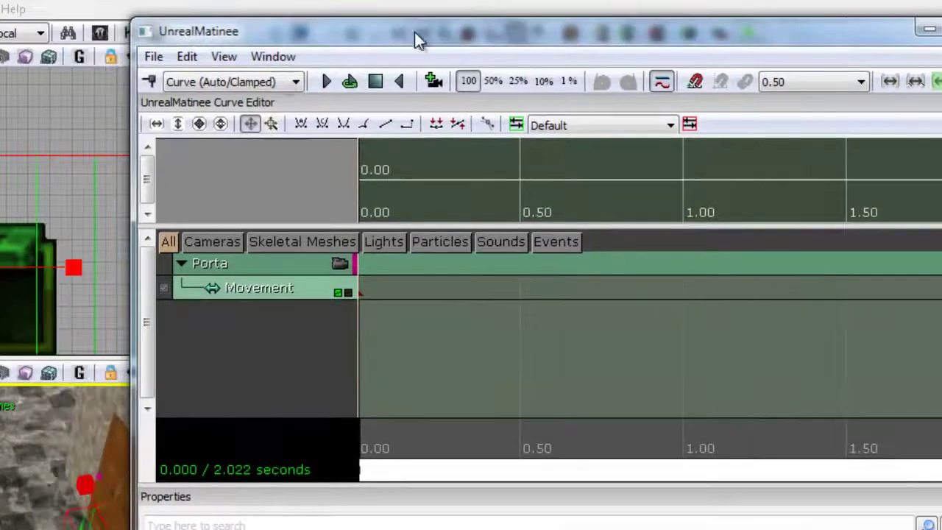
left_click(326, 82)
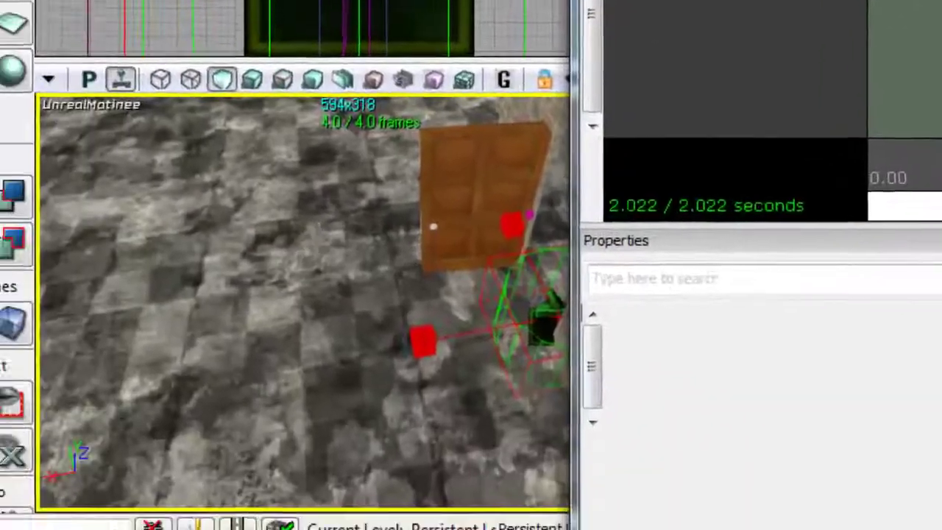
right_click_drag(332, 294, 853, 263)
- Duplicate the trigger in translation mode so that a second one sits at the handle end of the open door
key("space")
key("space")
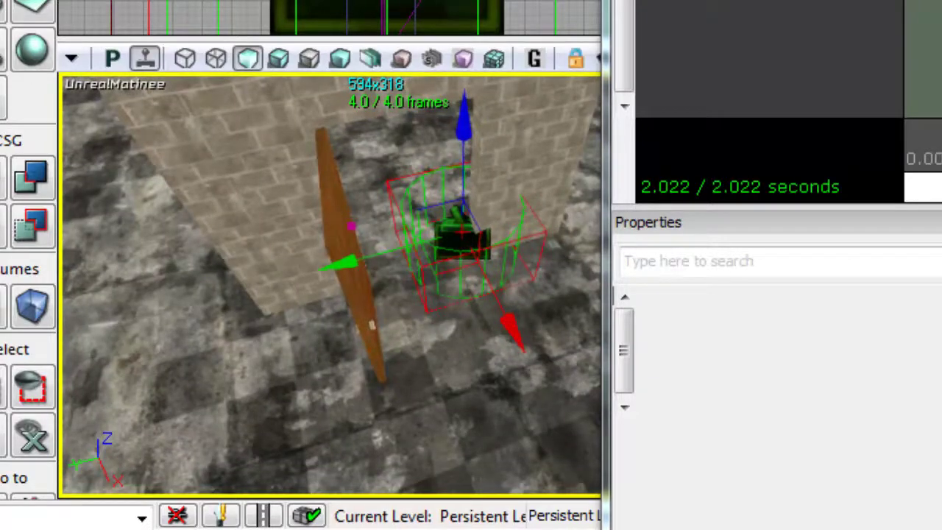
right_click_drag(369, 344, 378, 364)
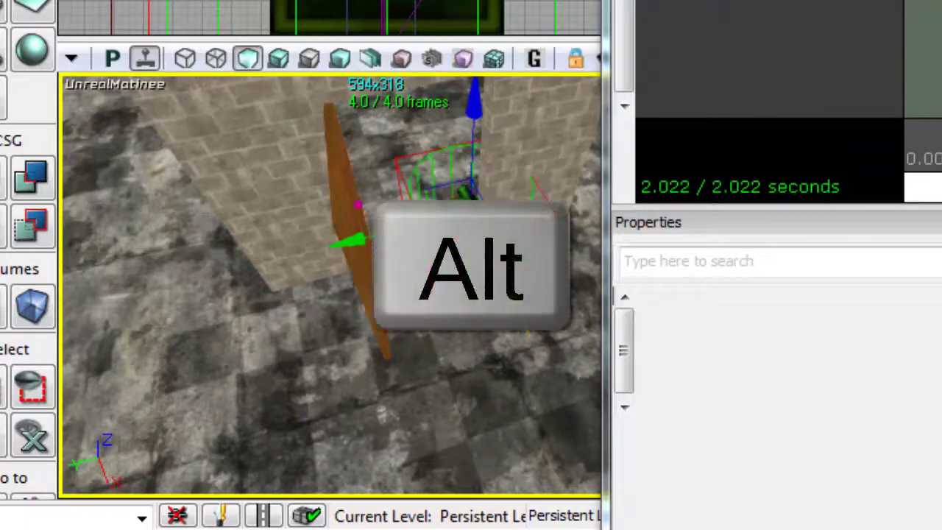
left_click_drag(507, 269, 285, 379, "alt")
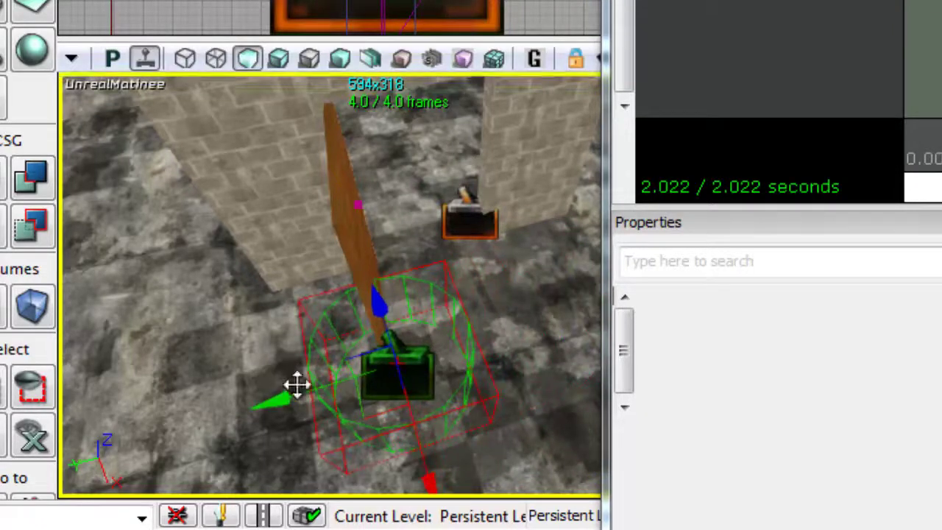
right_click_drag(346, 400, 564, 420)
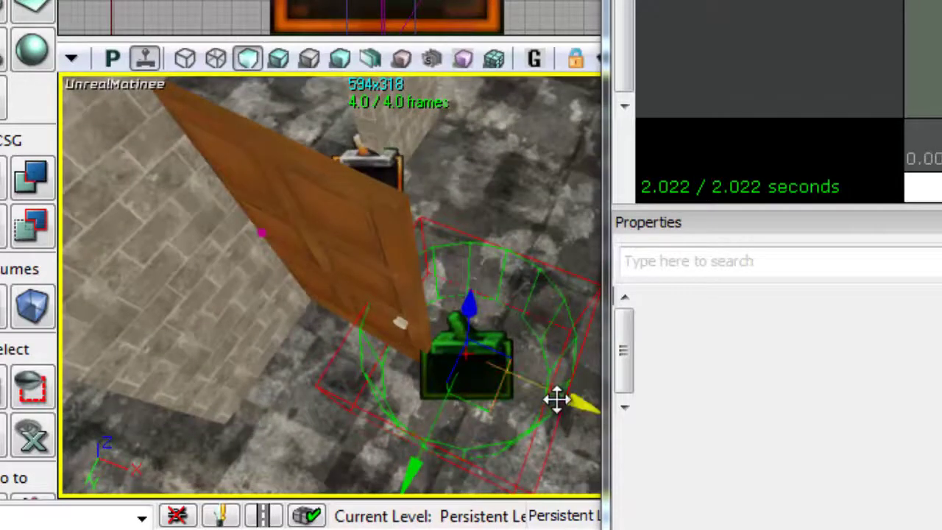
left_click_drag(553, 399, 550, 398)
left_click(424, 420)
left_click(448, 373)
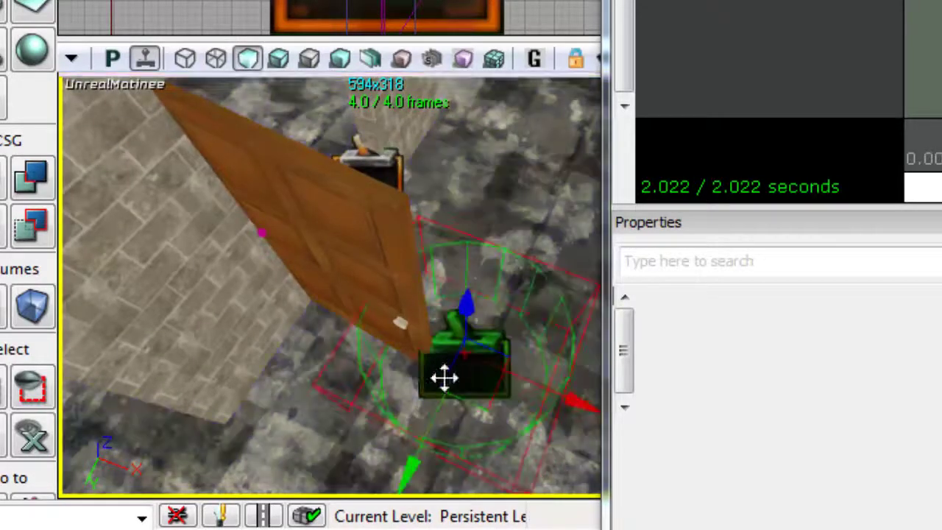
left_click_drag(430, 429, 425, 432)
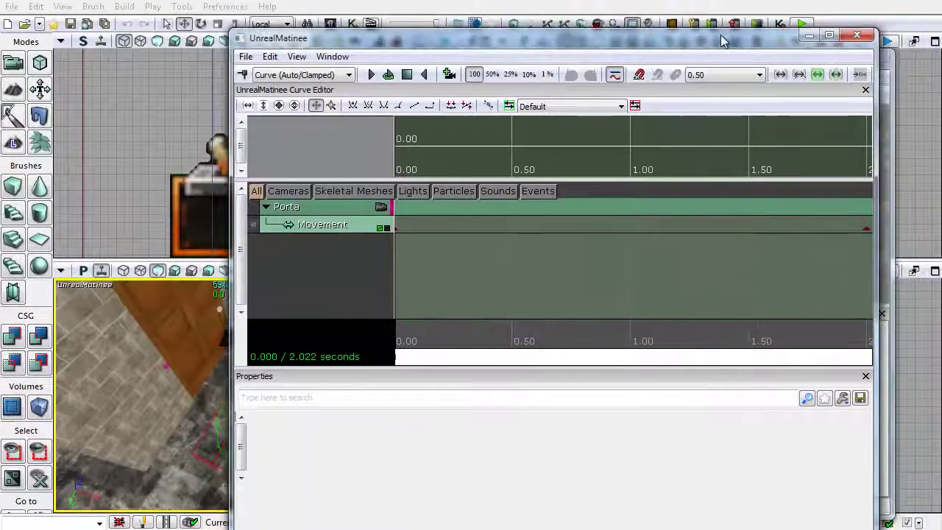
- Close the Matinee editor and select the trigger beside the closed door
left_click(857, 35)
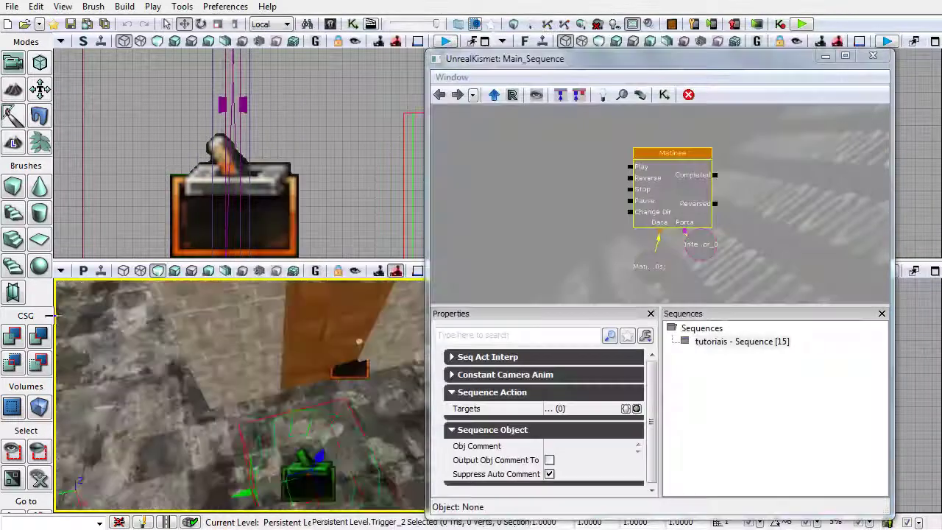
left_click_drag(51, 302, 277, 372)
left_click(282, 390)
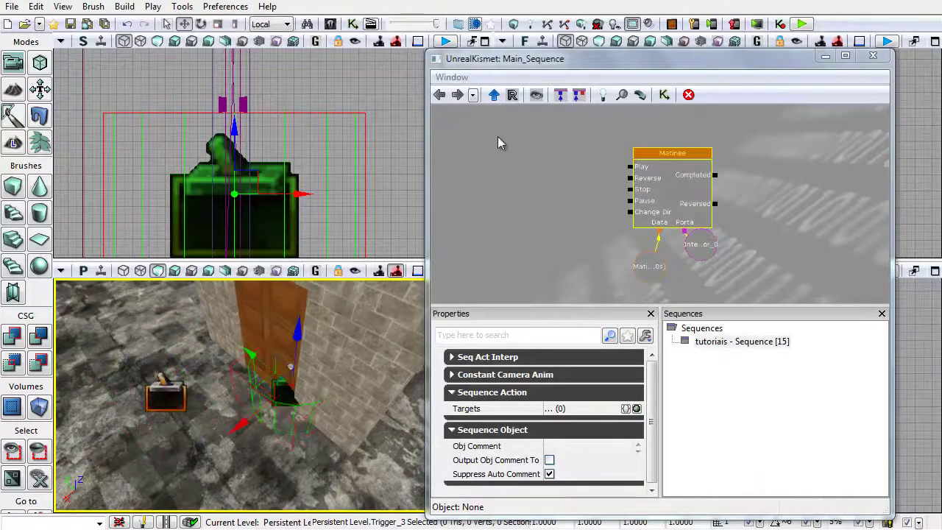
- Add a Used event for the selected Trigger_3 to the Kismet sequence, beside the Matinee node
left_click_drag(526, 60, 504, 70)
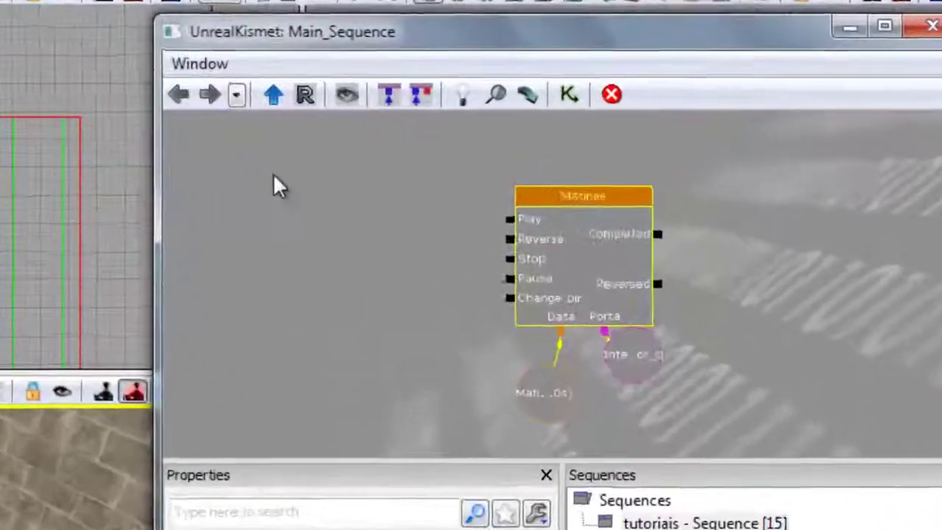
right_click(274, 186)
mouse_move(399, 403)
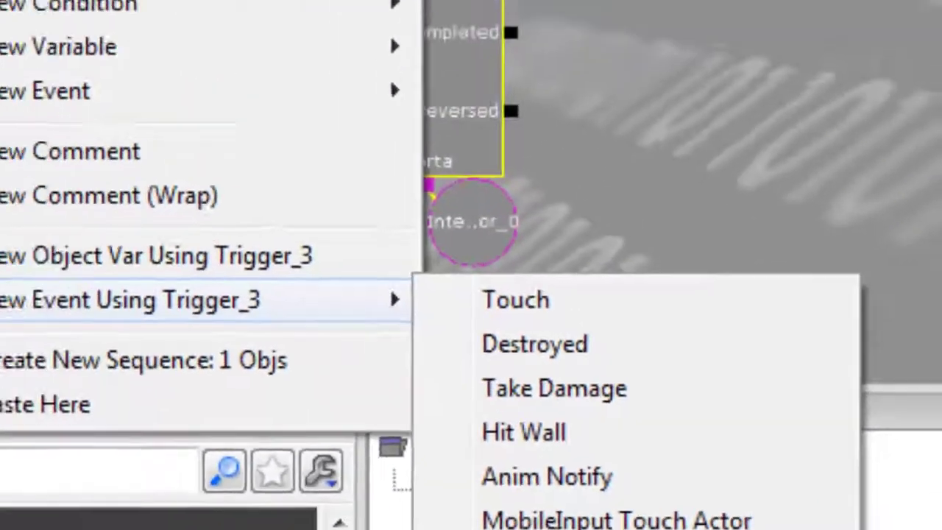
left_click(462, 446)
left_click_drag(223, 247, 211, 241, "ctrl")
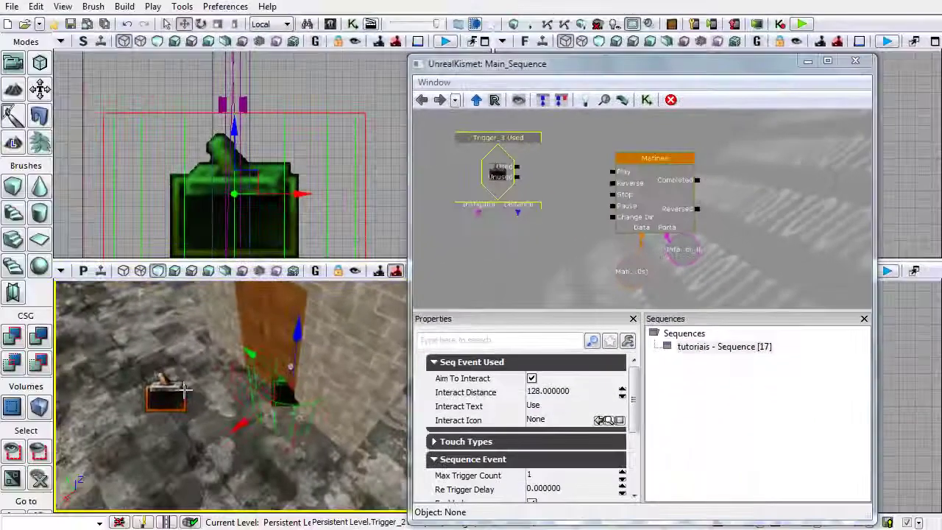
- Select the other trigger, Trigger_2, and add a Used event for it to the Kismet sequence
left_click(183, 390)
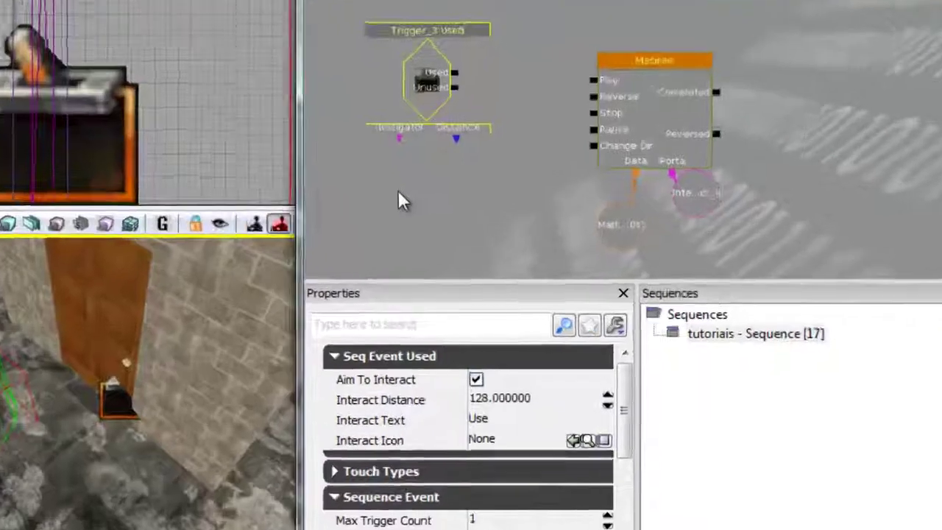
right_click(479, 230)
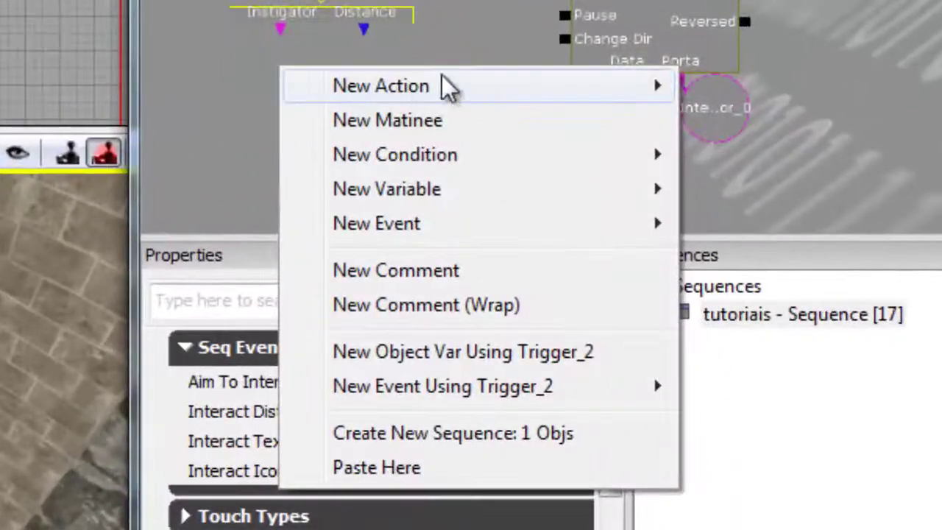
mouse_move(454, 394)
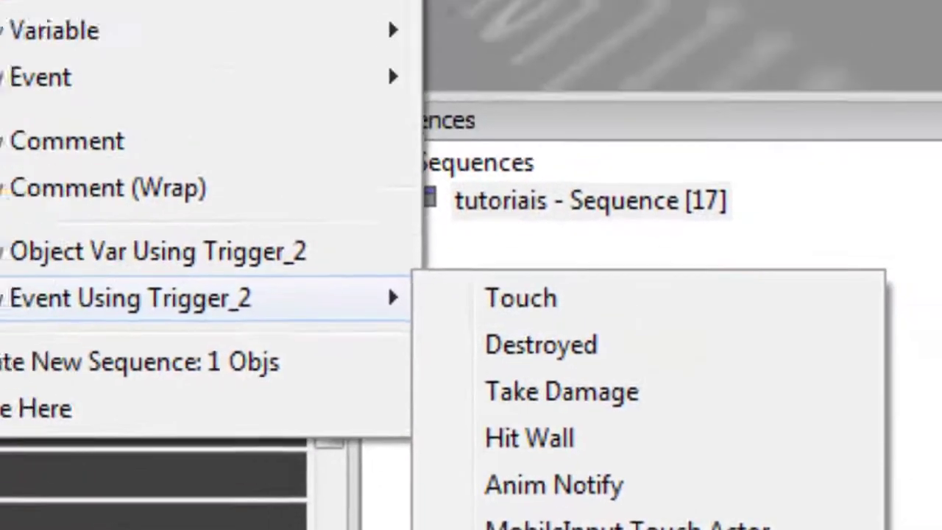
left_click(613, 529)
- Arrange the two trigger event nodes one above the other, clear of the Matinee node's input side
left_click_drag(214, 342, 126, 293)
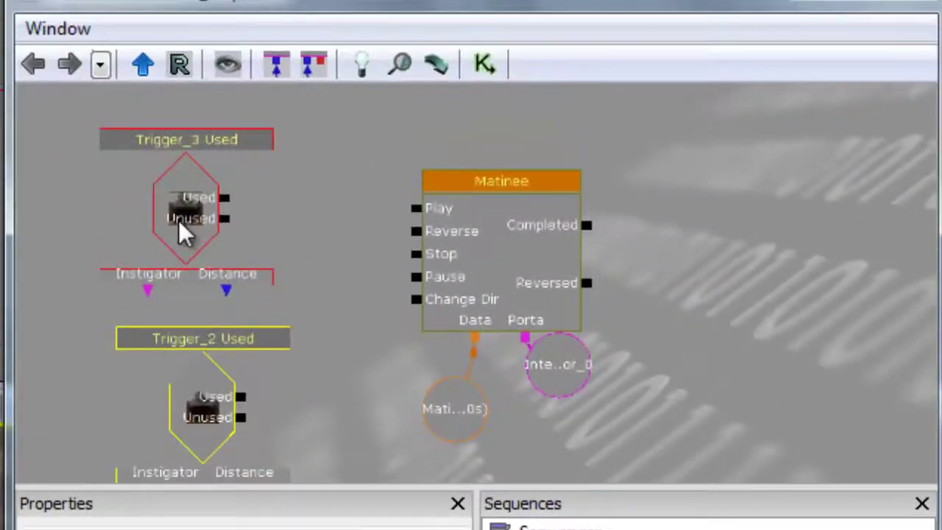
left_click(179, 222, "ctrl")
left_click_drag(179, 222, 109, 199, "ctrl")
left_click(214, 192)
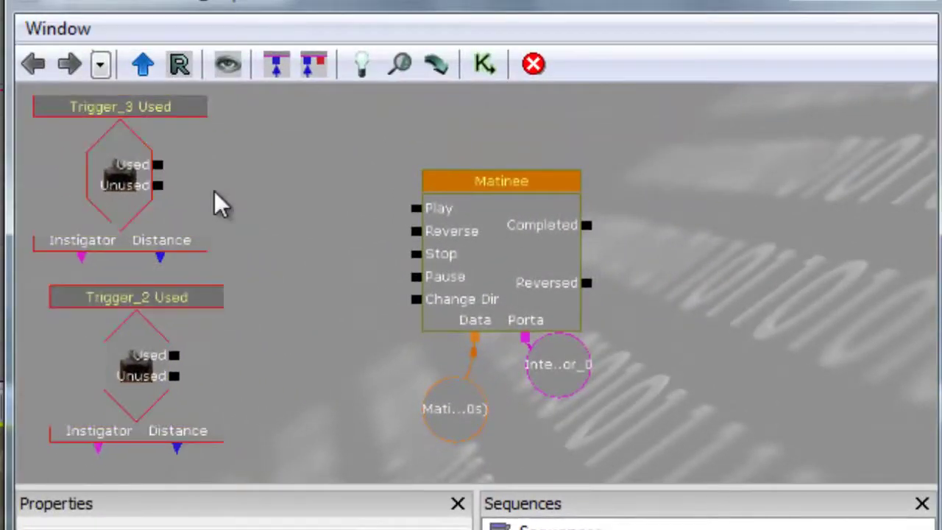
- Select both the Trigger_3 Used and Trigger_2 Used event nodes and turn off Aim To Interact for them
left_click(147, 186)
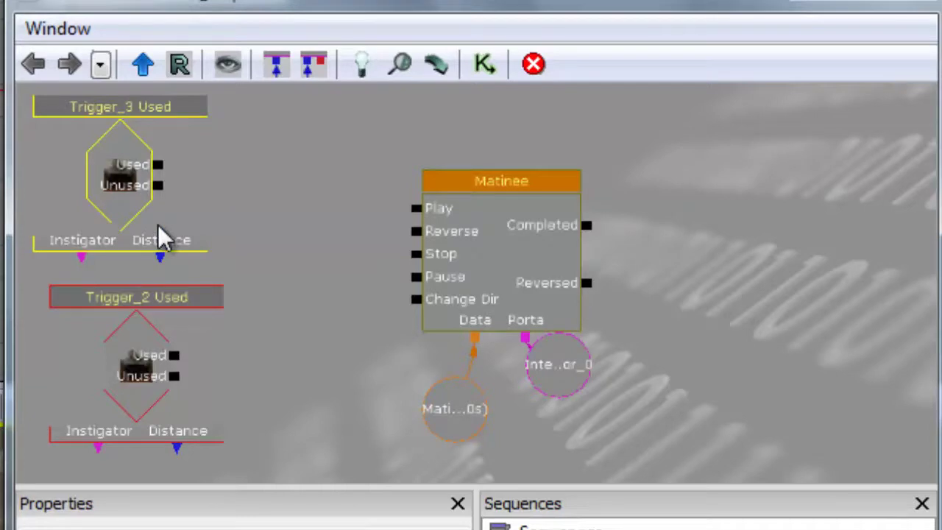
left_click(136, 379, "ctrl")
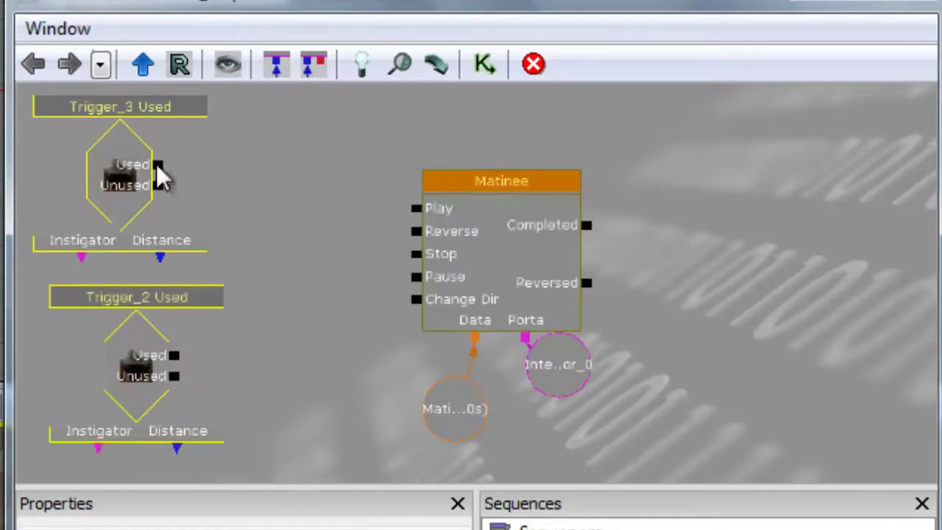
left_click_drag(263, 139, 287, 119)
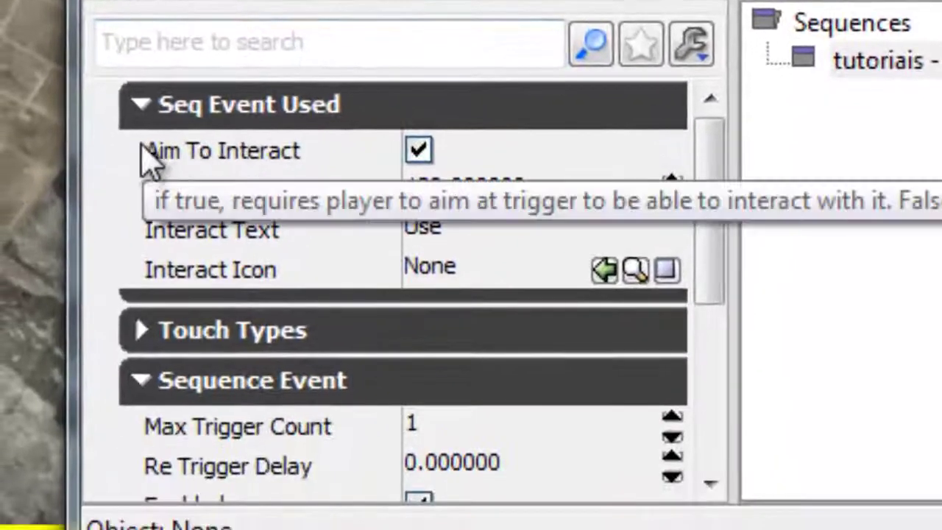
left_click(213, 110)
left_click(148, 109)
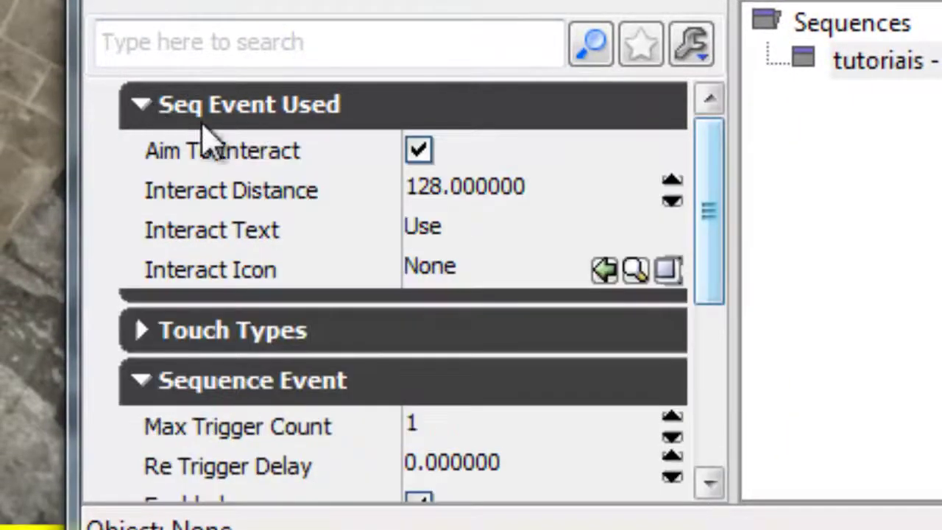
left_click(419, 151)
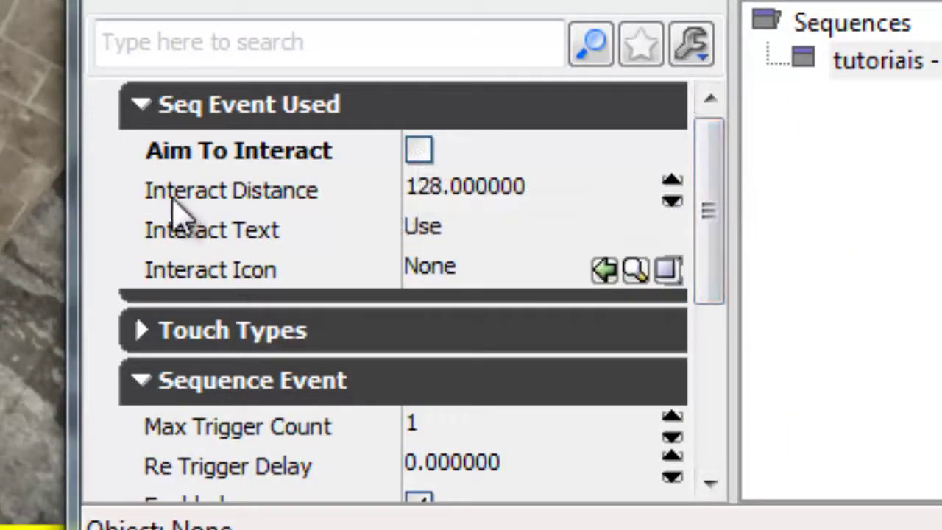
- Set the Interact Distance of both trigger events to 100 and their Max Trigger Count to 0
left_click(557, 201)
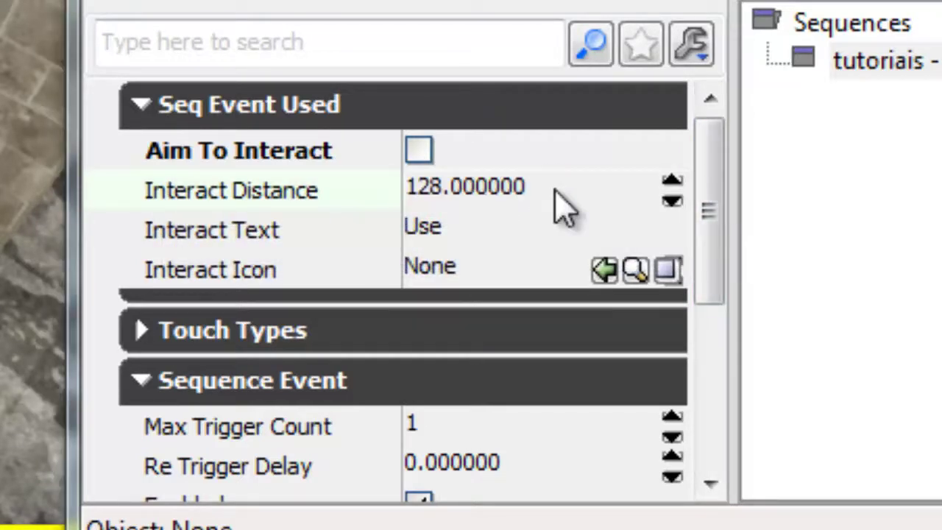
left_click(563, 210)
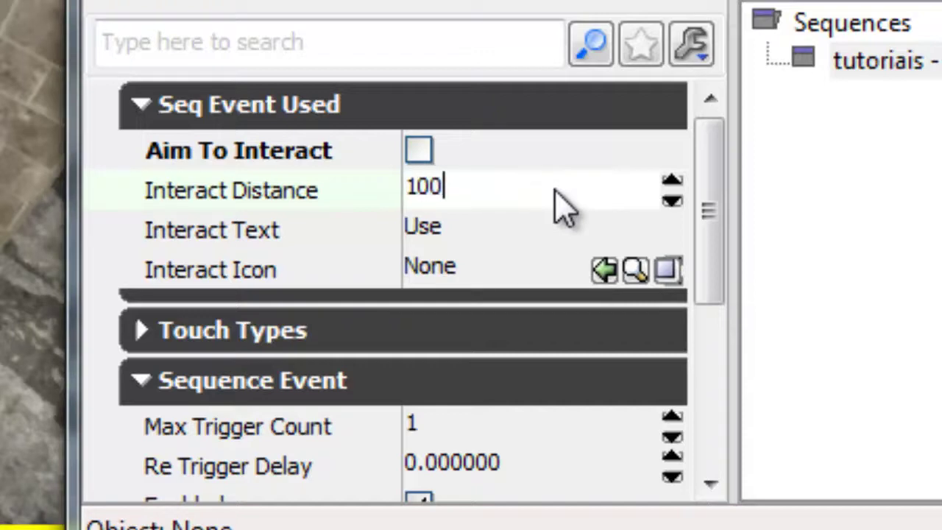
left_click(469, 427)
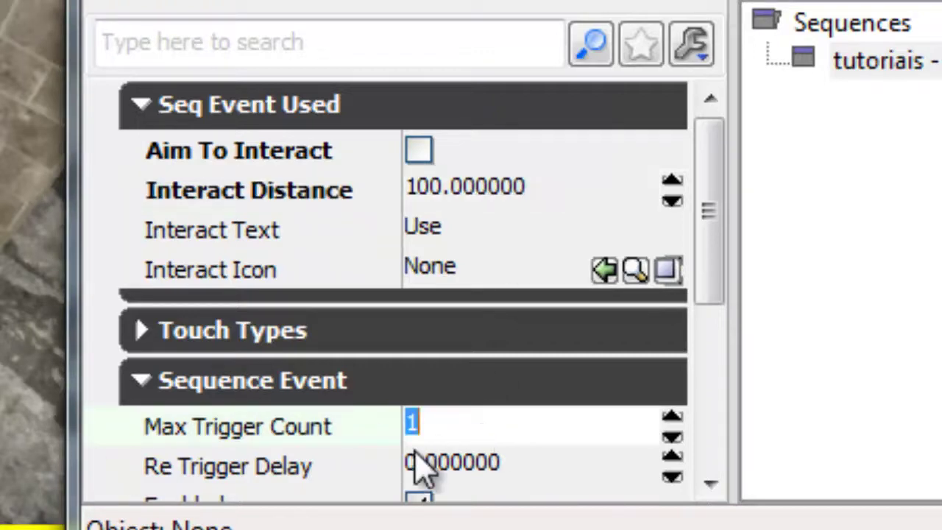
type("0")
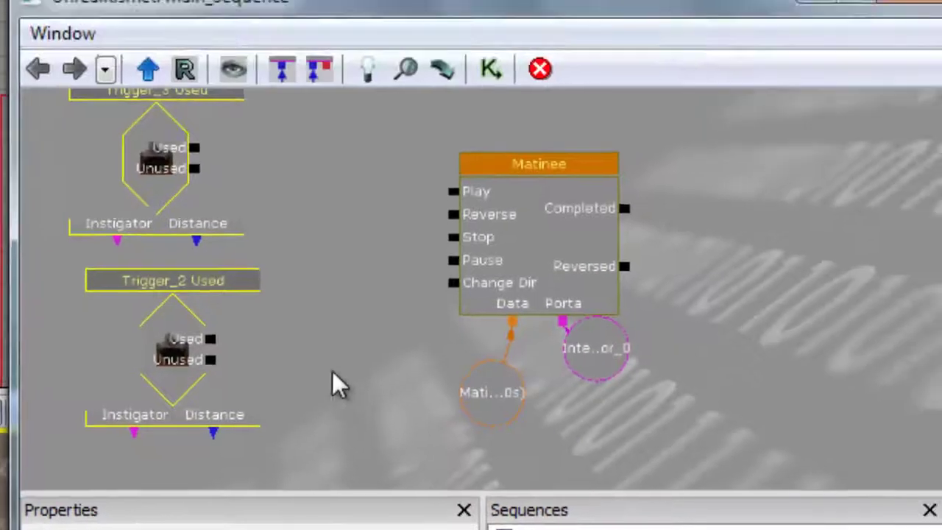
- Connect the Used output of Trigger_3 to Matinee's Play input and the Used output of Trigger_2 to its Reverse input
left_click_drag(361, 378, 340, 304)
left_click(340, 304)
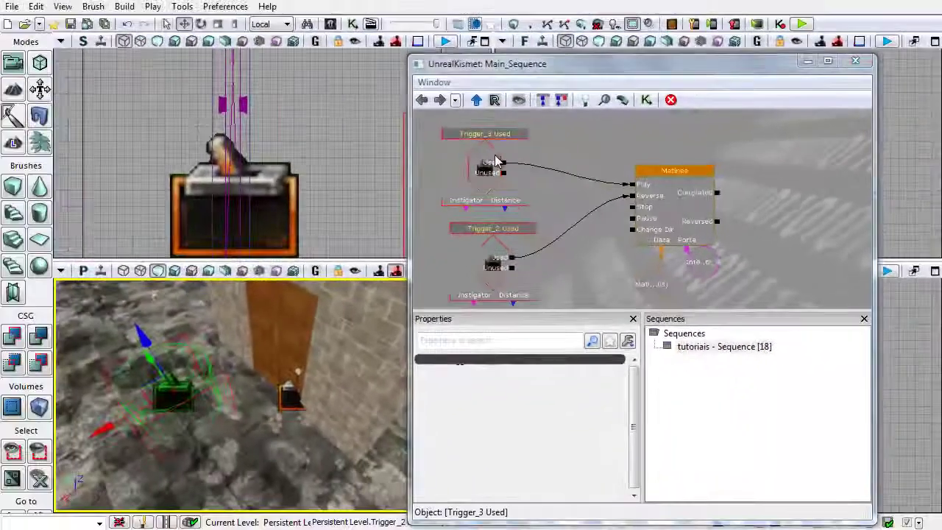
left_click(189, 190)
- Check which trigger in the level corresponds to each event node and which Matinee input each one drives
left_click(292, 400)
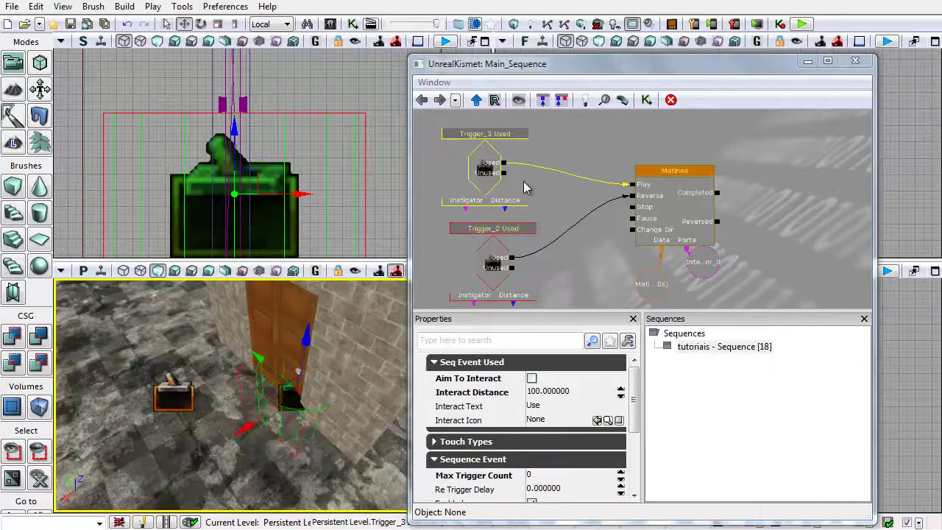
left_click_drag(558, 199, 549, 196)
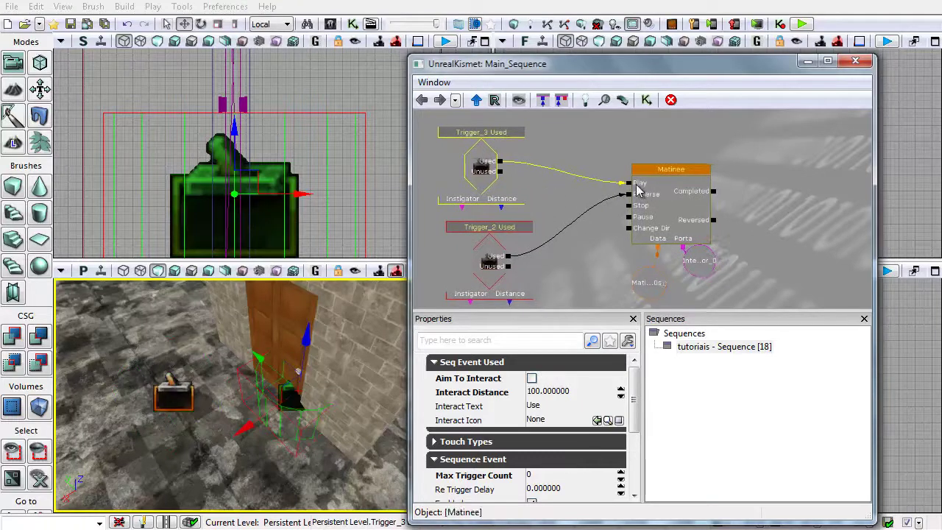
left_click(479, 265)
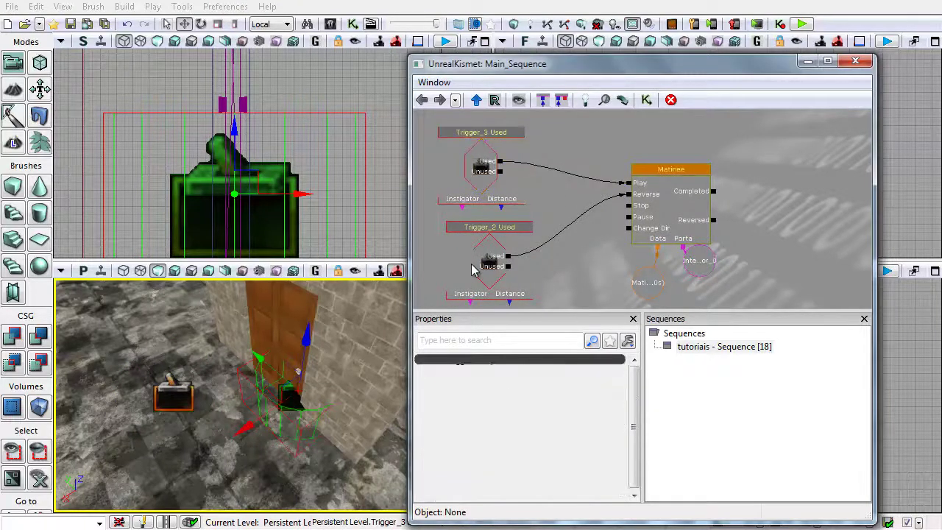
left_click(181, 396)
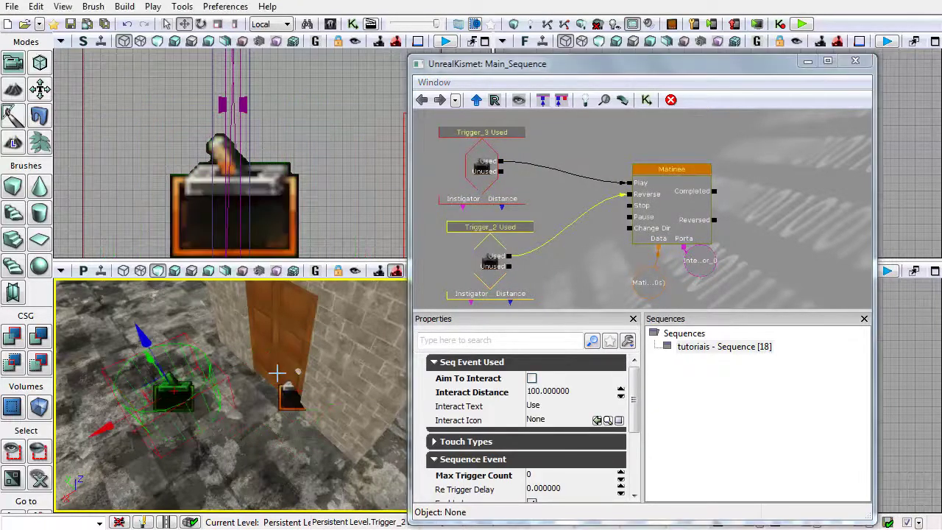
left_click(670, 208)
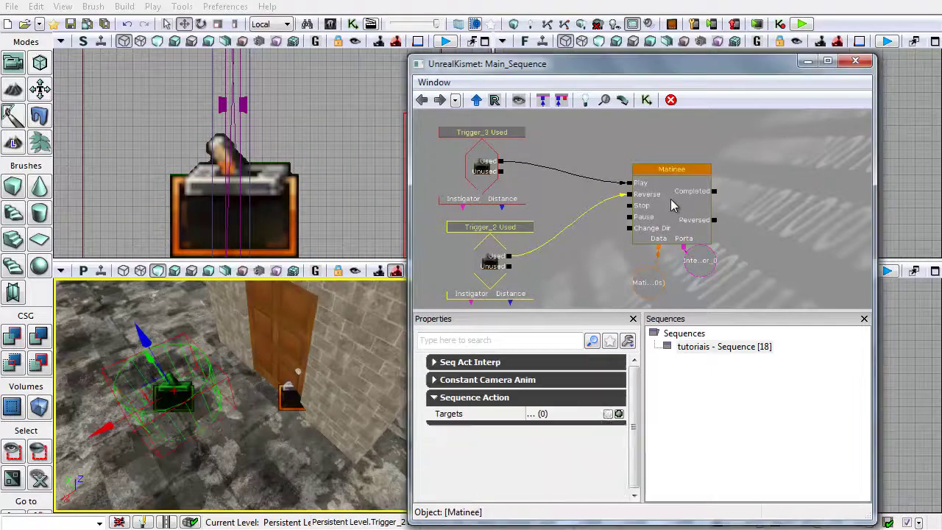
left_click(579, 204)
left_click(672, 170)
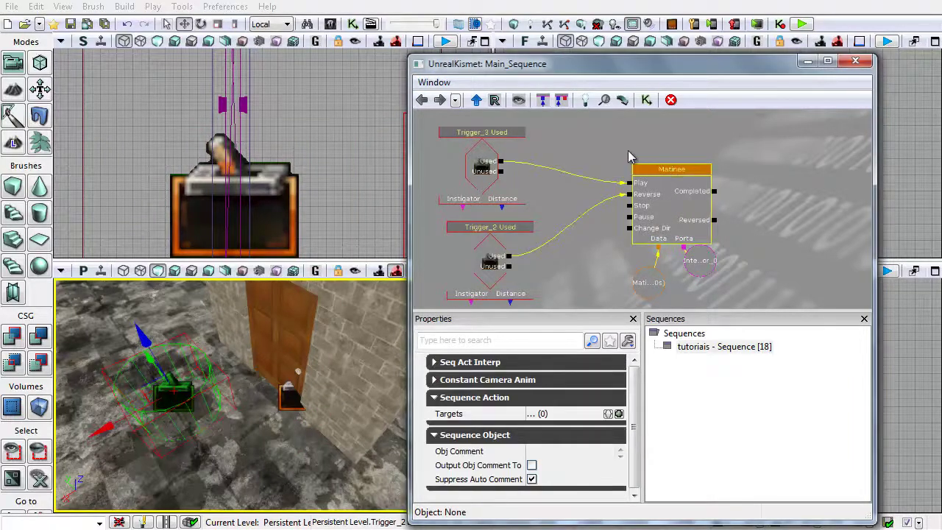
left_click(607, 138)
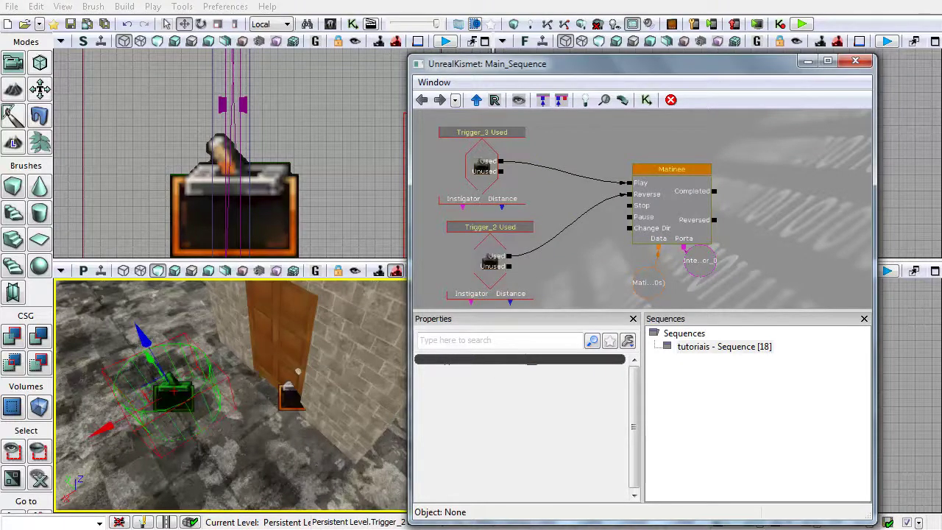
left_click_drag(573, 247, 531, 226)
left_click_drag(727, 183, 726, 213)
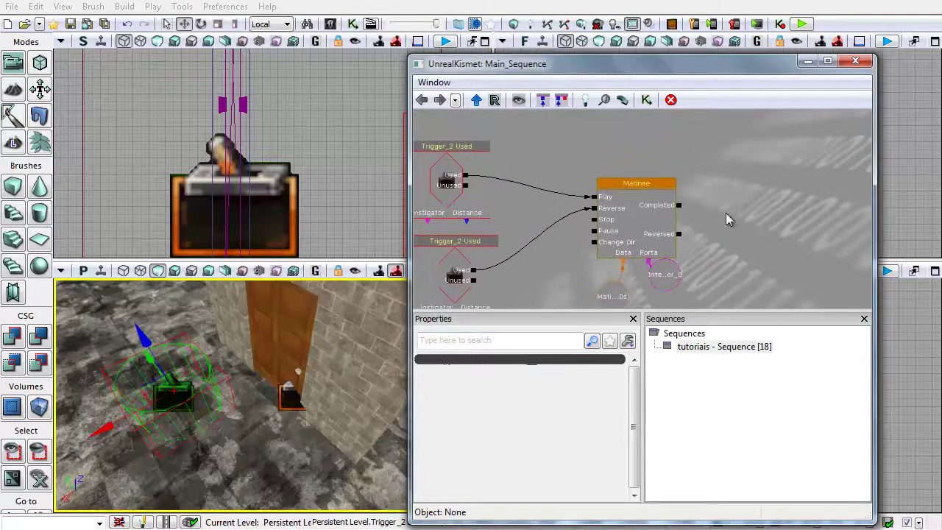
- Play the level in the preview, walk up to the closed door and use its trigger to open it
left_click(801, 24)
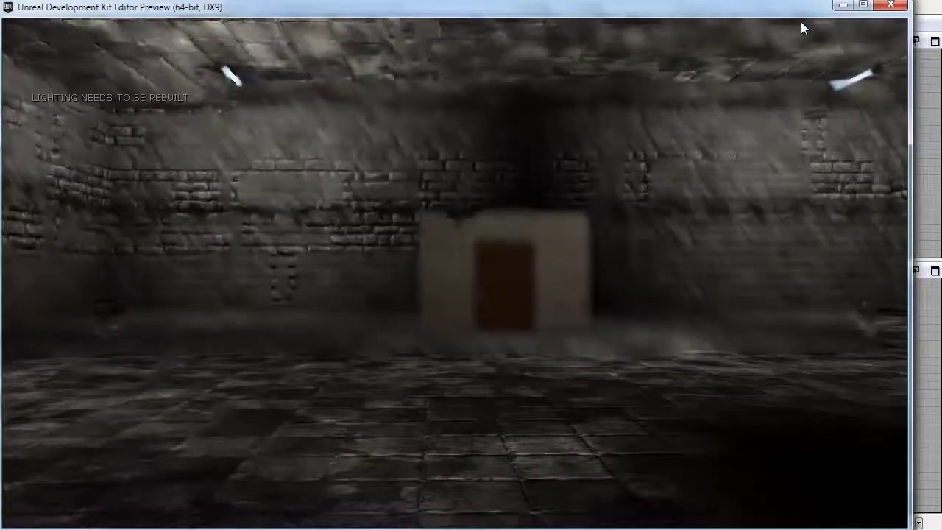
key("w")
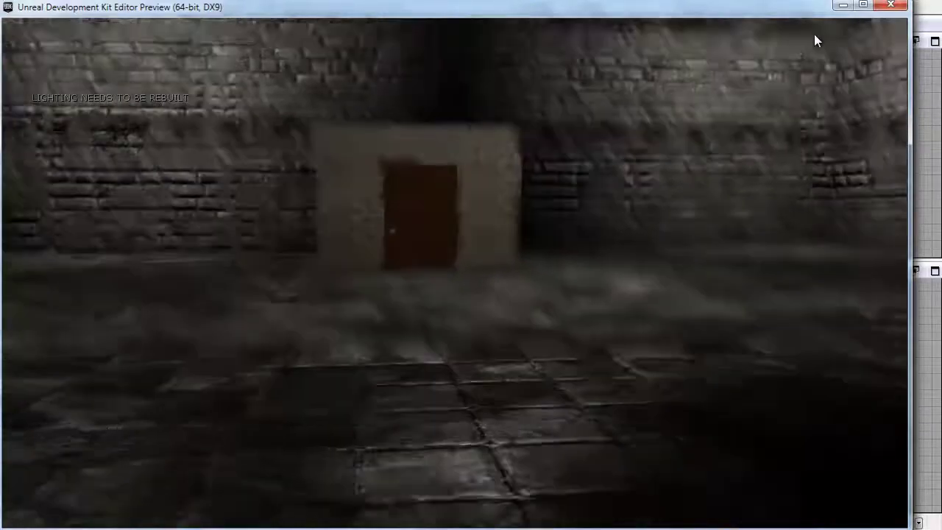
key("w")
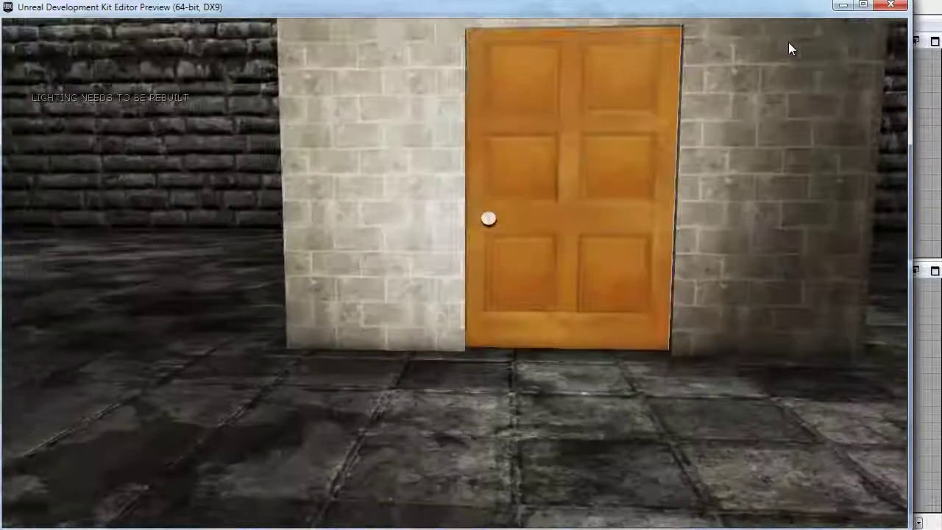
key("w")
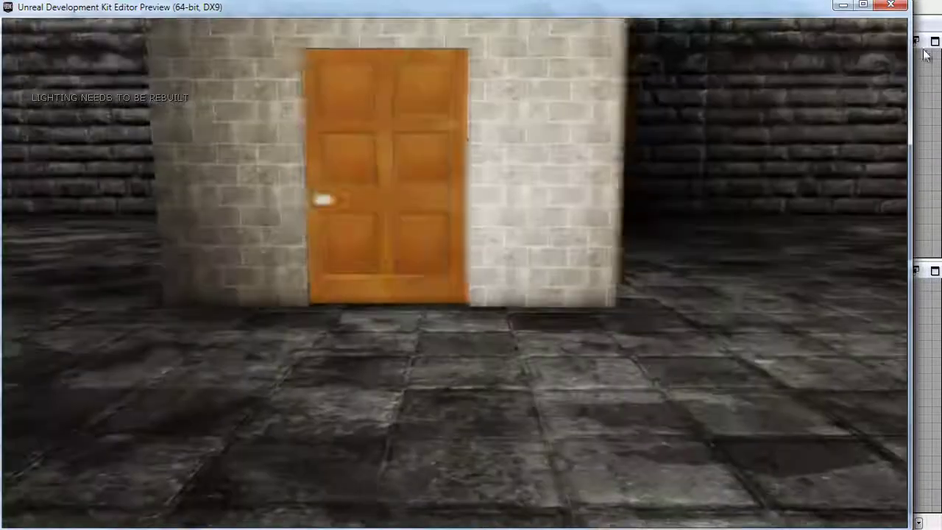
key("w")
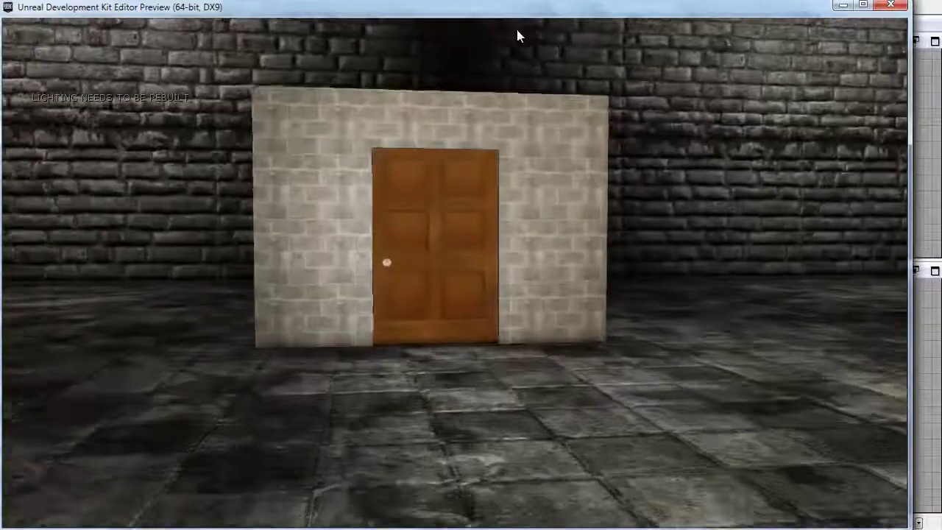
key("w")
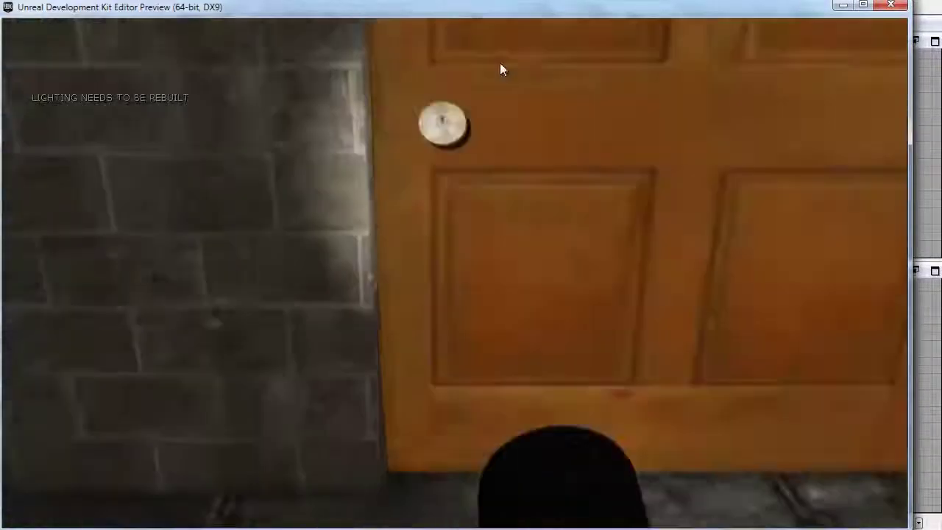
key("w")
key("w")
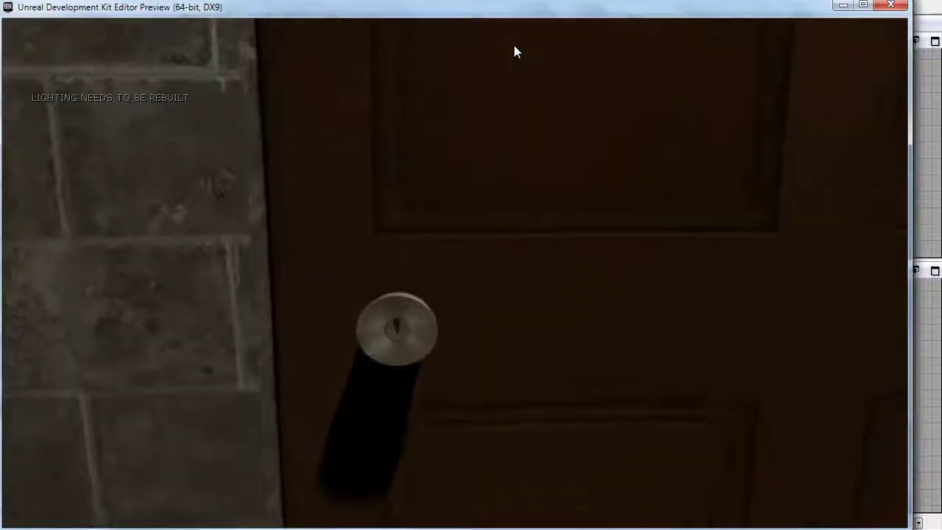
key("e")
key("w")
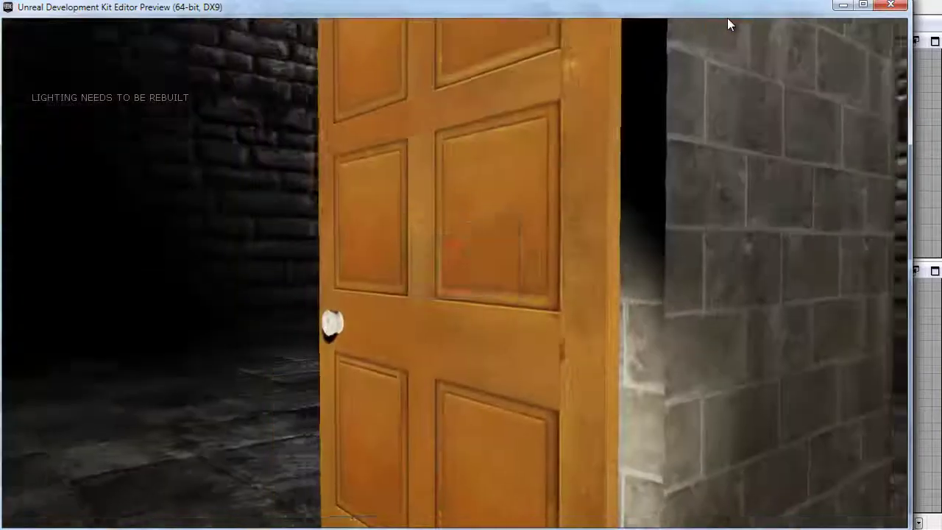
- Walk around the open door in the preview and test closing it with the trigger at its open position
key("s")
key("w")
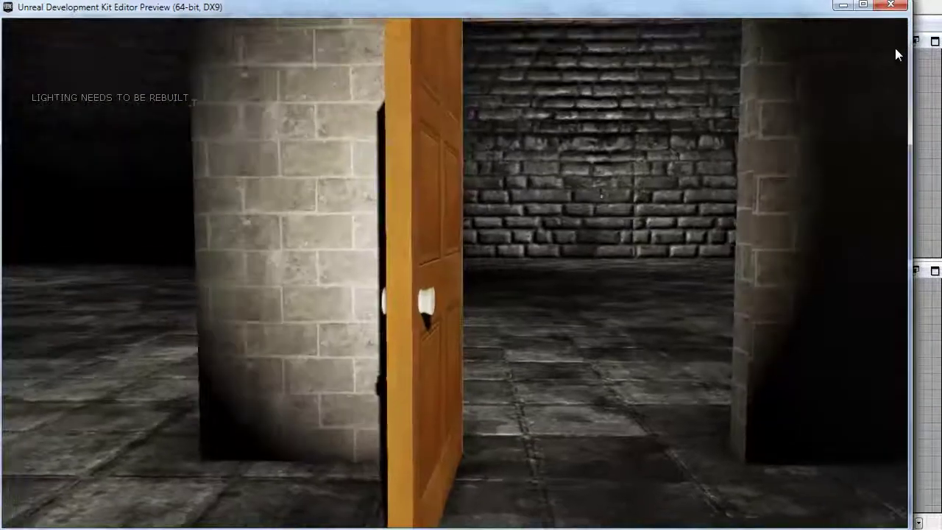
key("w")
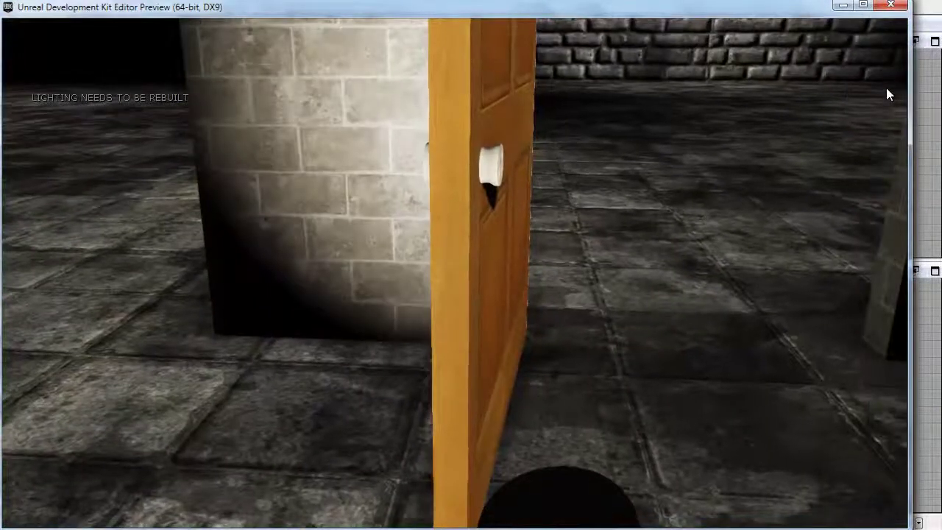
key("w")
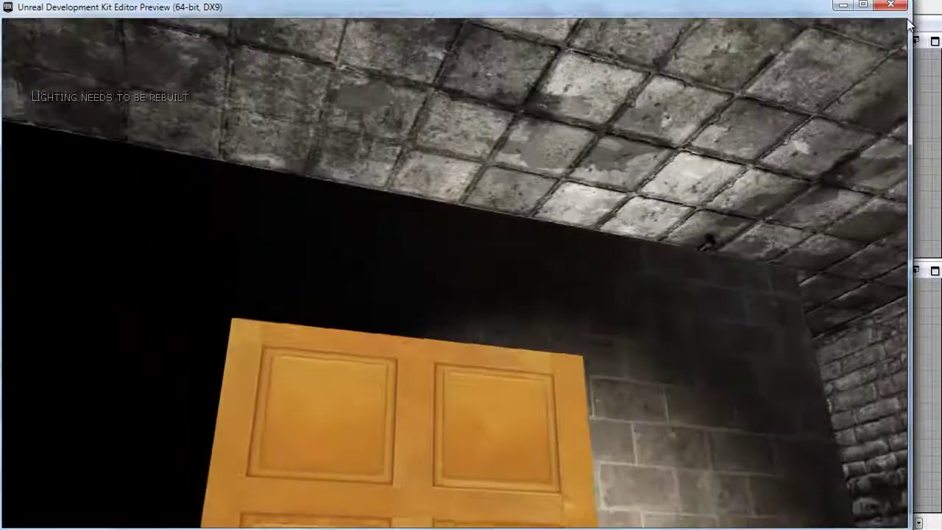
key("w")
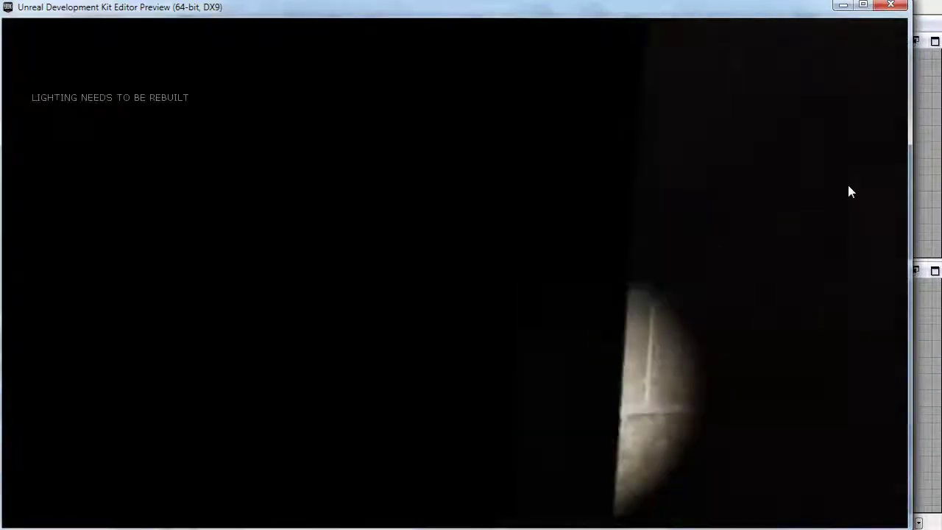
key("s")
key("w")
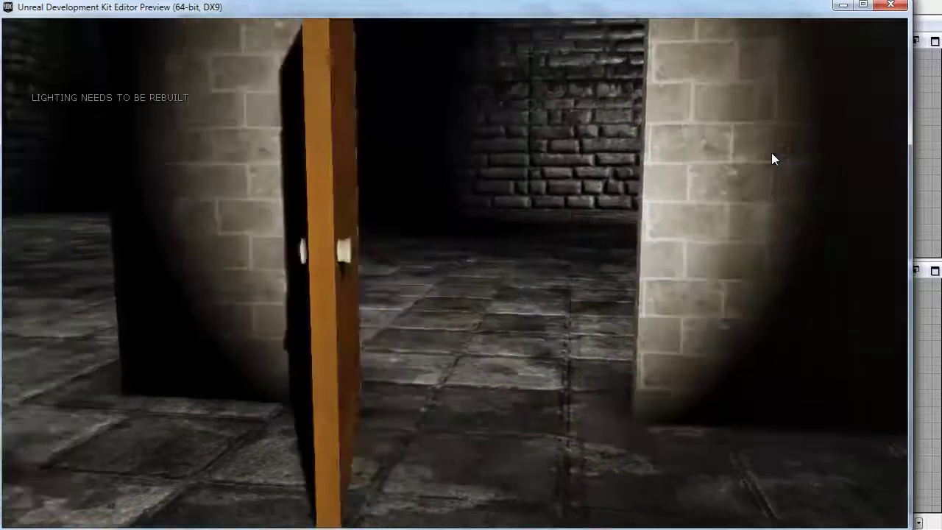
key("w")
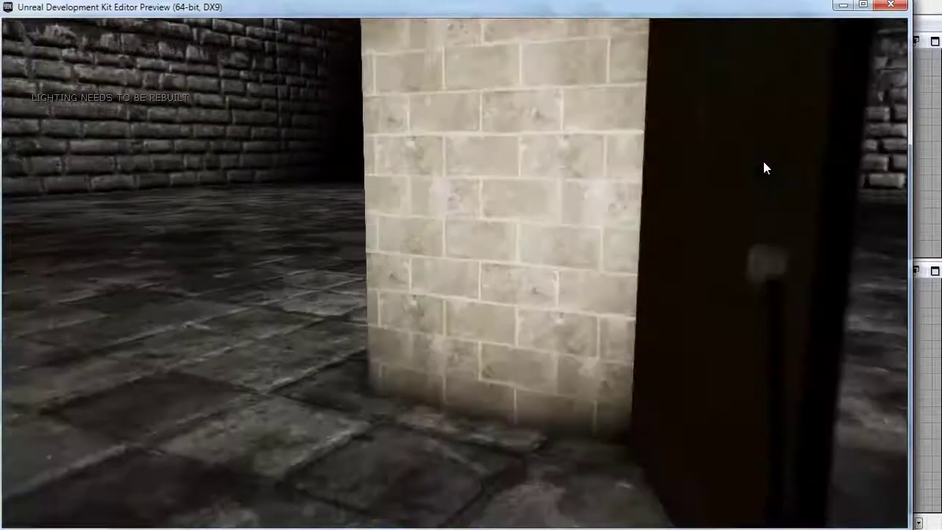
key("d")
key("w")
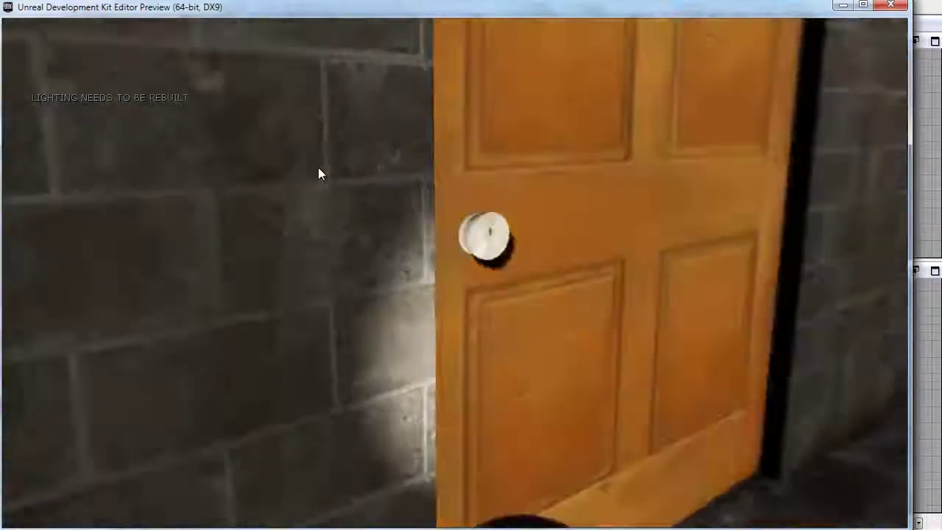
- Use the trigger at the closed door again to test reopening it, and step back to watch
key("d")
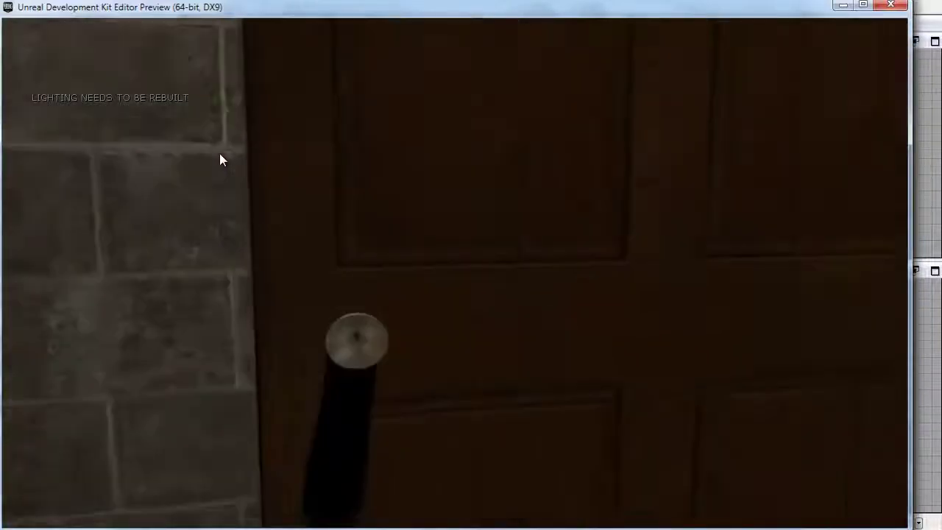
key("e")
key("s")
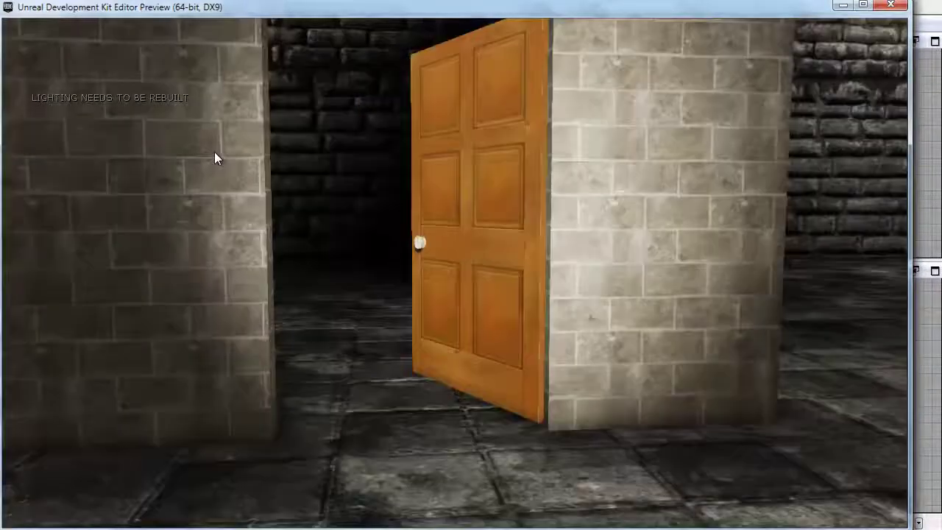
- Watch the door swing open in the preview, view its hinge side from the outside, and quit the preview
key("w")
key("w")
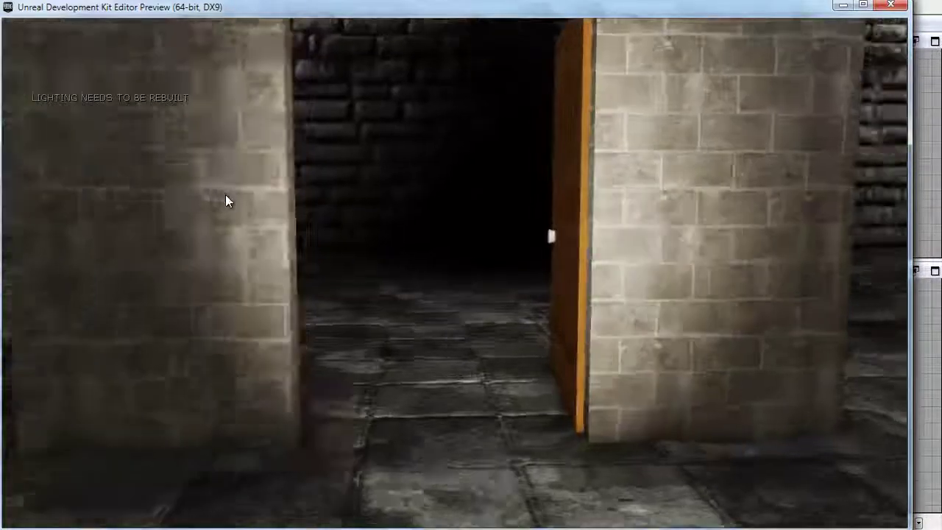
key("s")
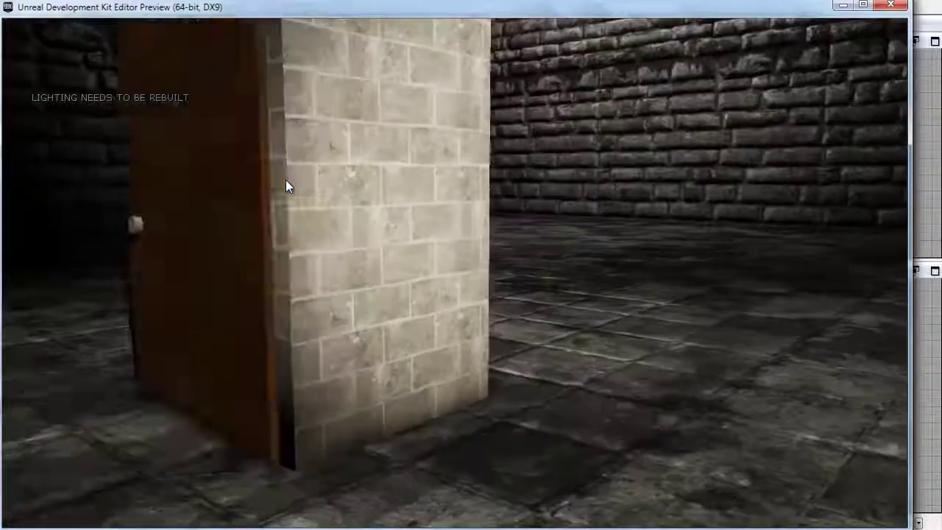
key("Escape")
key("Escape")
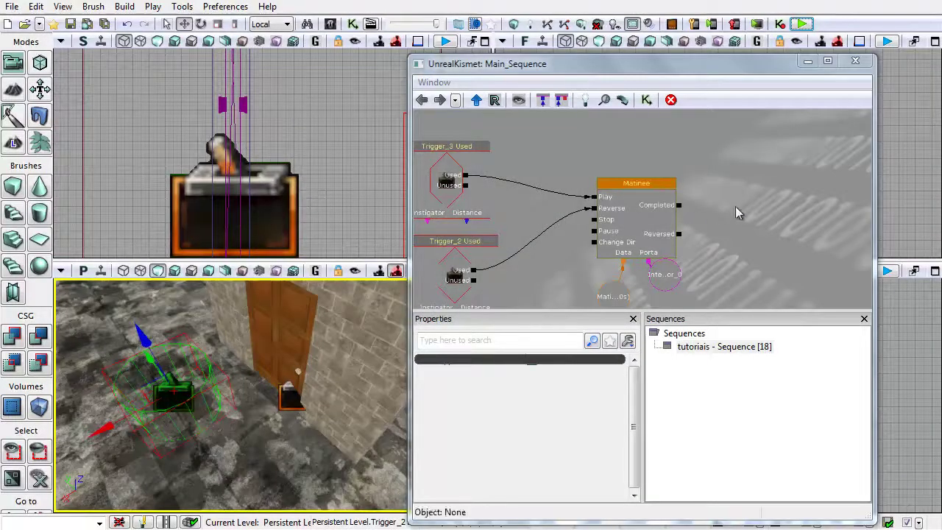
- Add a Play Sound action in Kismet and place it beside the Matinee node, slightly above it
left_click_drag(736, 209, 667, 164)
right_click(667, 139)
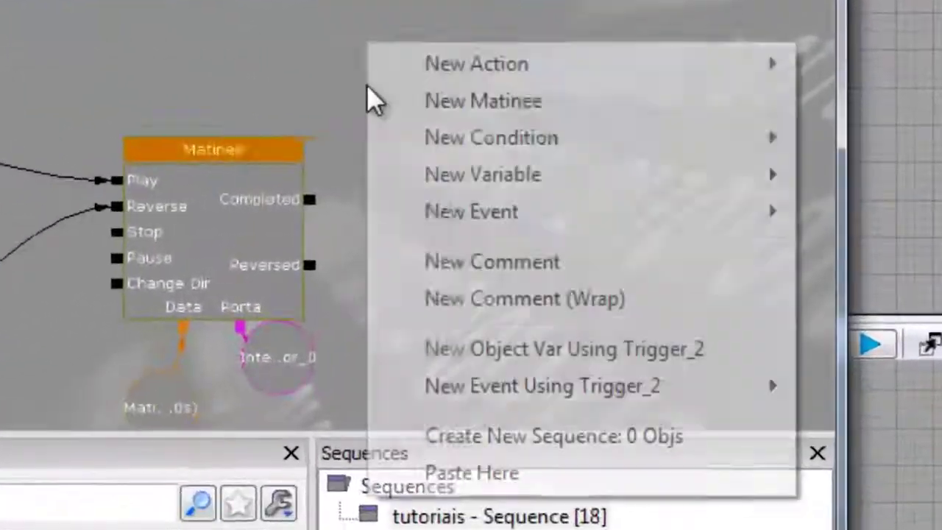
mouse_move(462, 73)
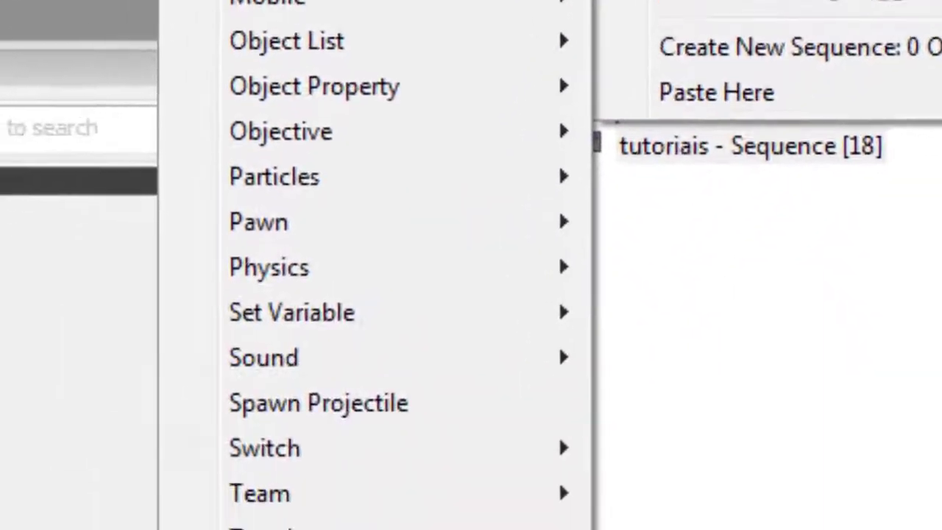
mouse_move(276, 358)
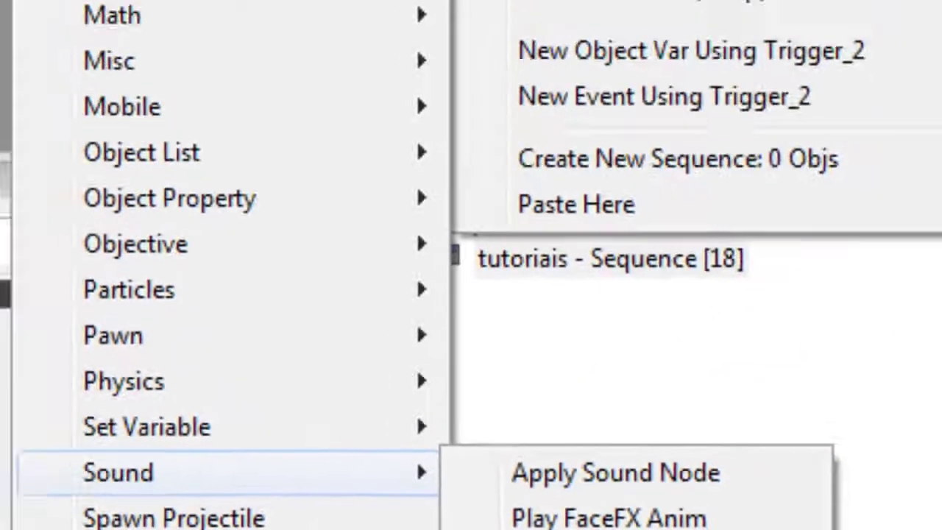
left_click(557, 425)
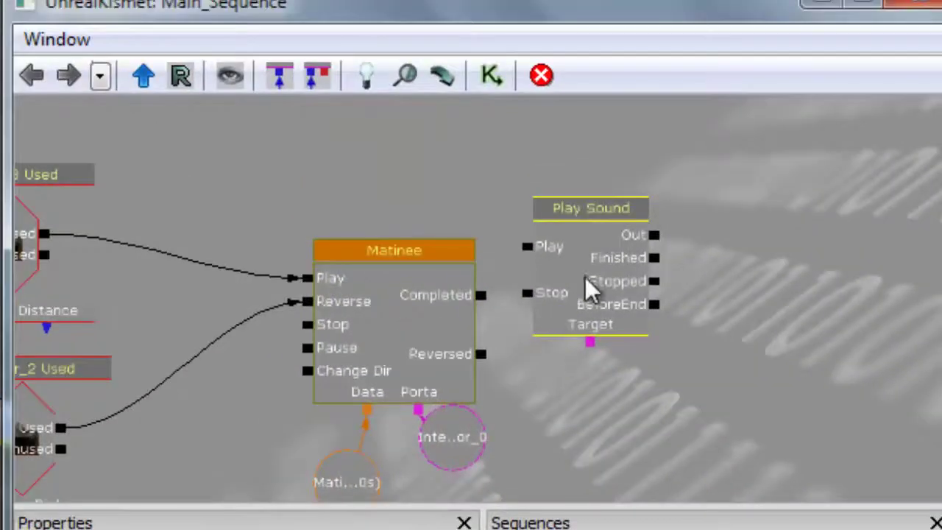
left_click_drag(591, 269, 661, 228, "ctrl")
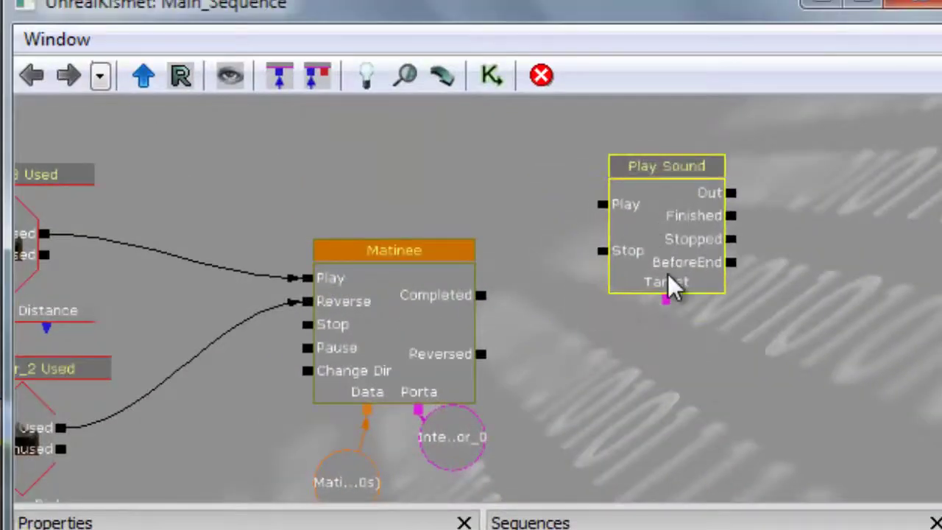
- Duplicate the Play Sound node and place the copy directly below the original
key("ctrl+c")
key("ctrl+v")
left_click_drag(651, 385, 661, 311)
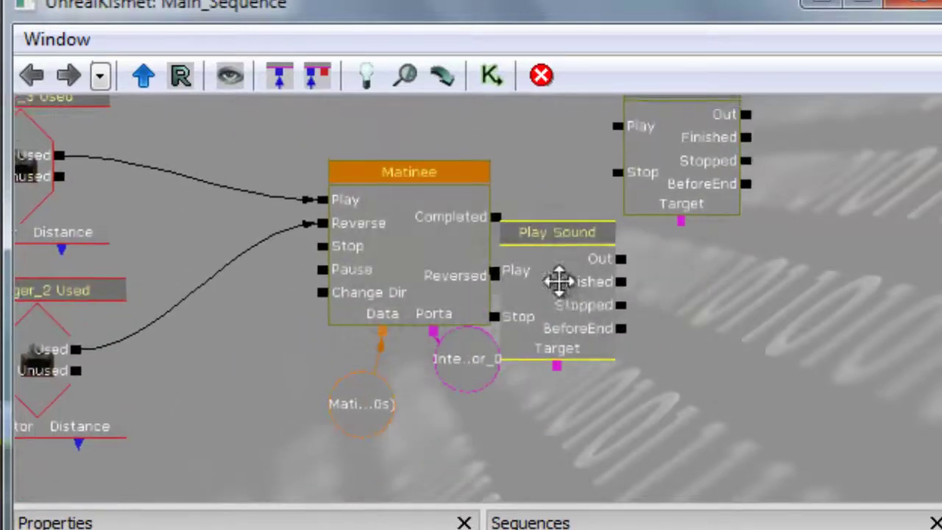
left_click_drag(560, 280, 682, 315, "ctrl")
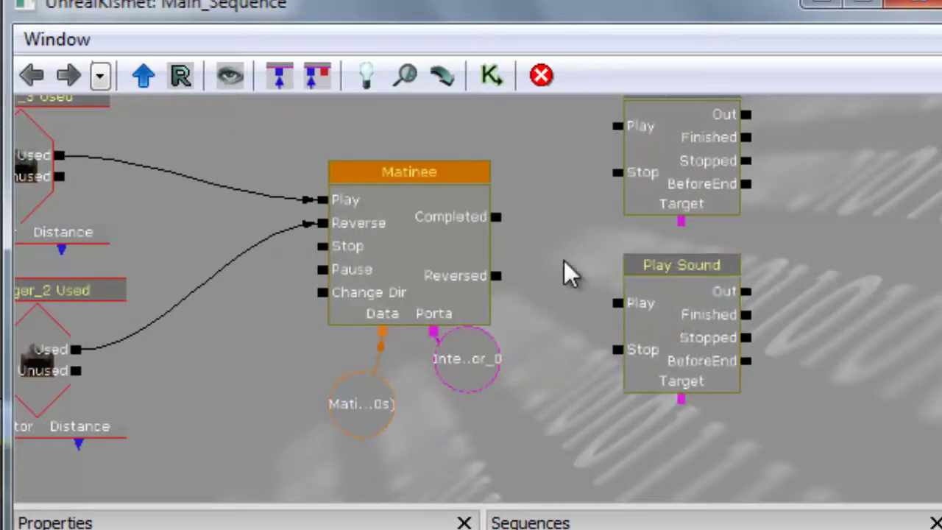
left_click_drag(570, 273, 641, 324)
- With the upper Play Sound node selected, search the Content Browser's sound cues for "door" and pick Door_Open_Cue
left_click(727, 186)
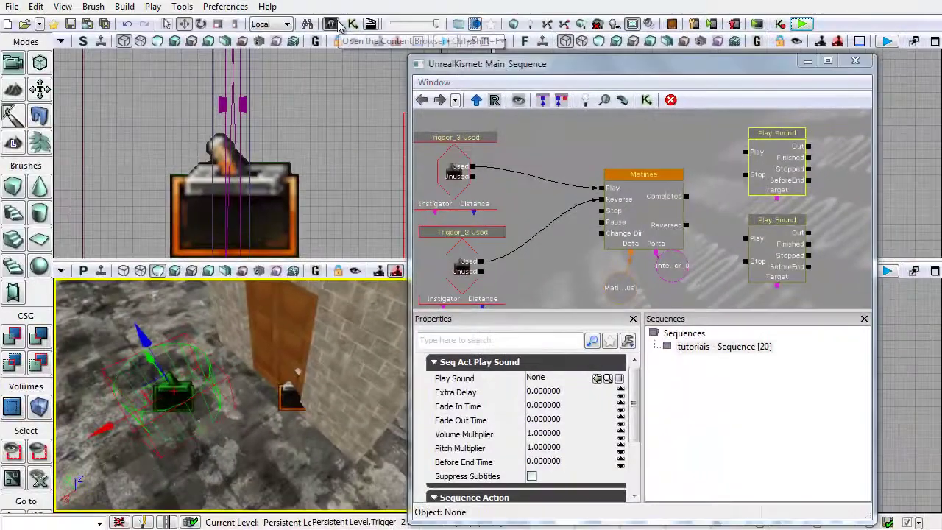
left_click(332, 25)
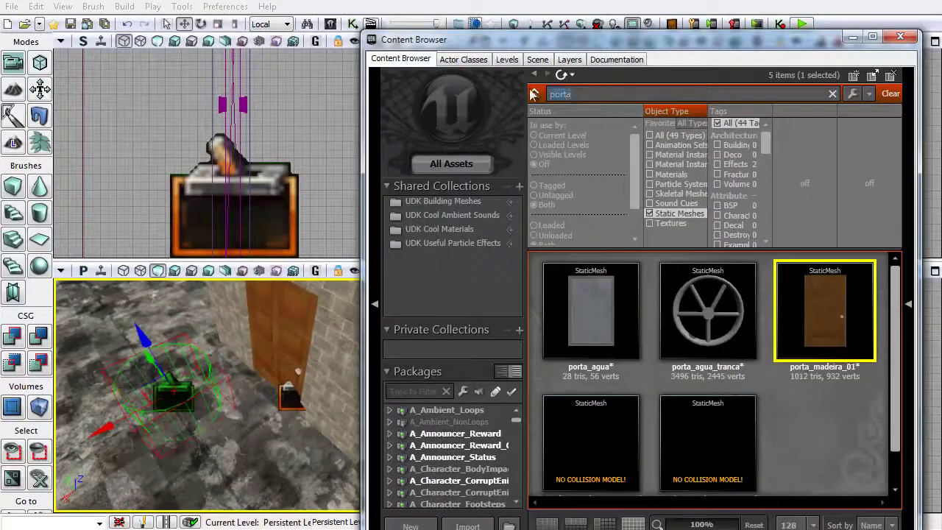
type("door")
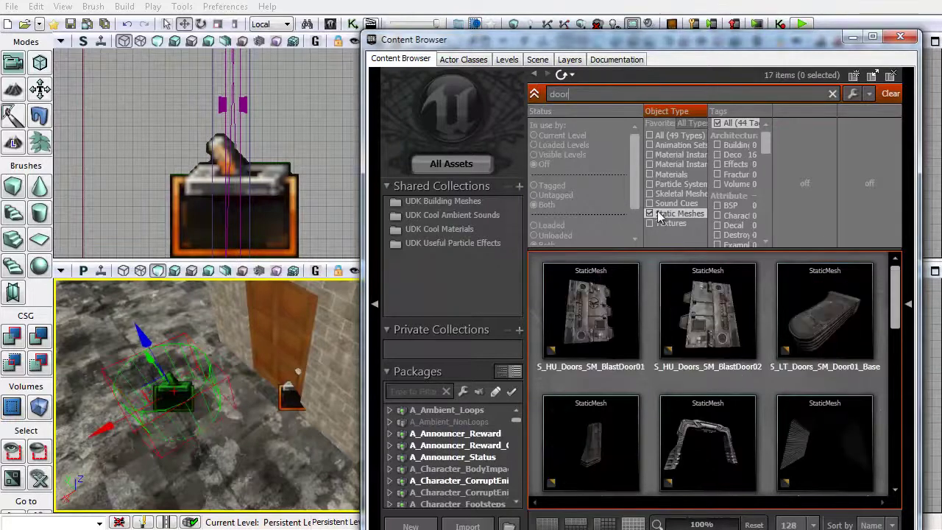
left_click(666, 204)
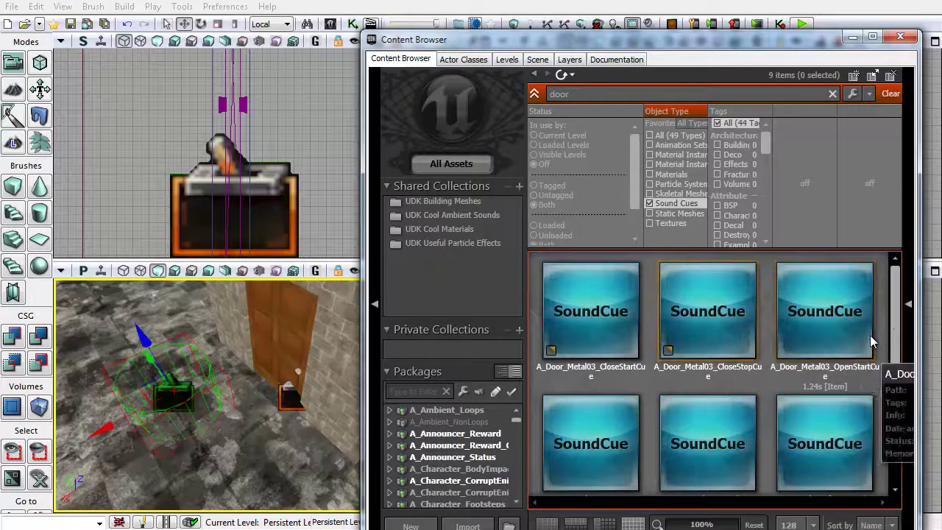
scroll(692, 353, "down", 2)
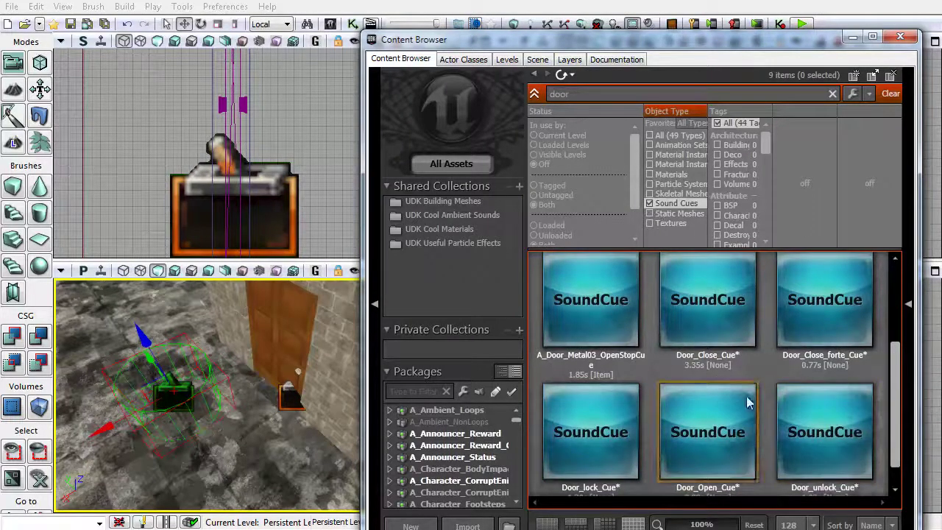
left_click(751, 423)
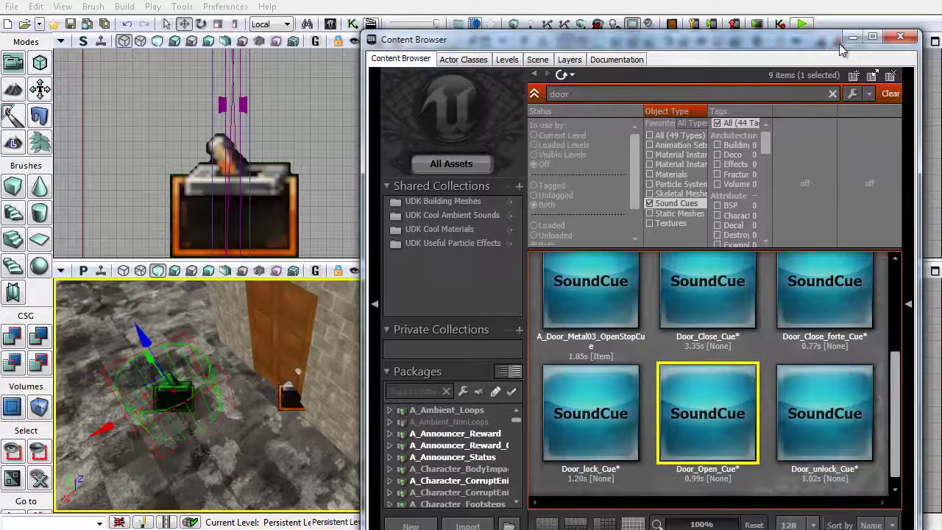
- Bring the Content Browser and Kismet side by side and assign Door_Open_Cue as the upper Play Sound node's sound
left_click_drag(822, 40, 501, 59)
left_click(772, 141)
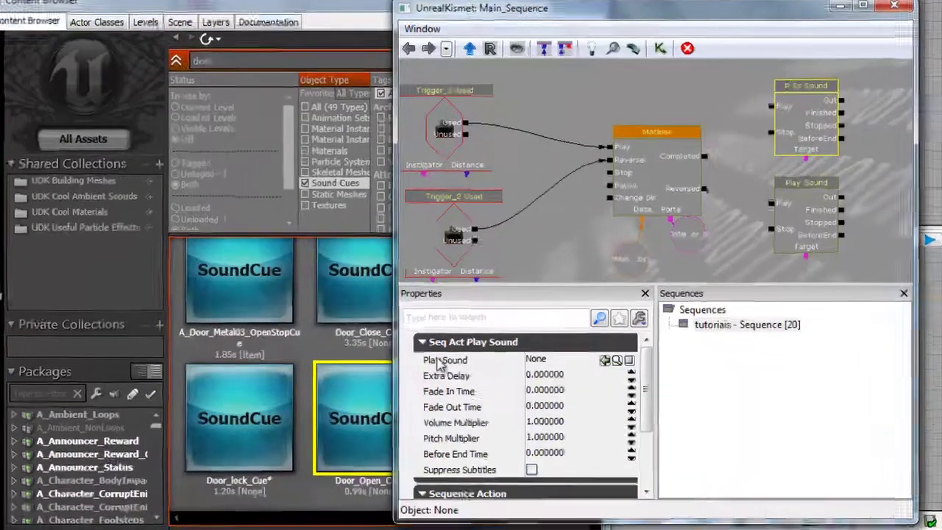
left_click(436, 364)
left_click(317, 161)
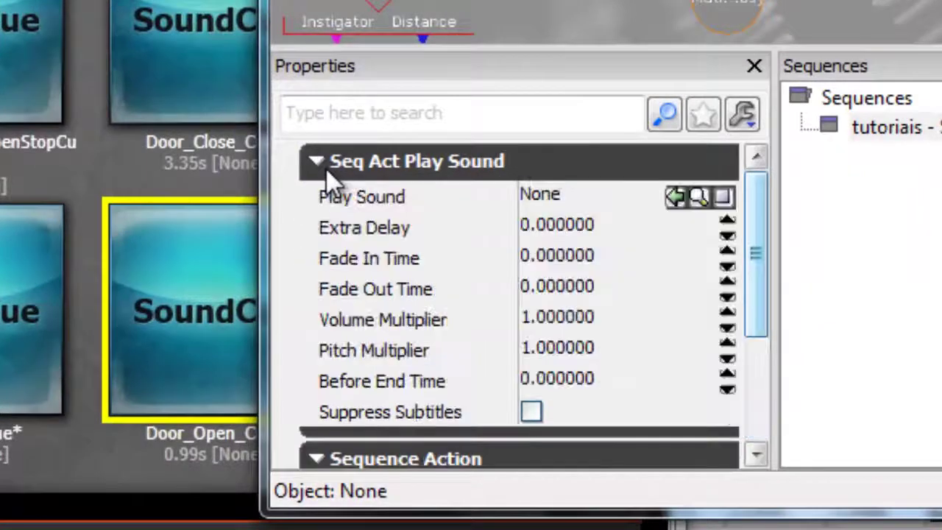
left_click(123, 262)
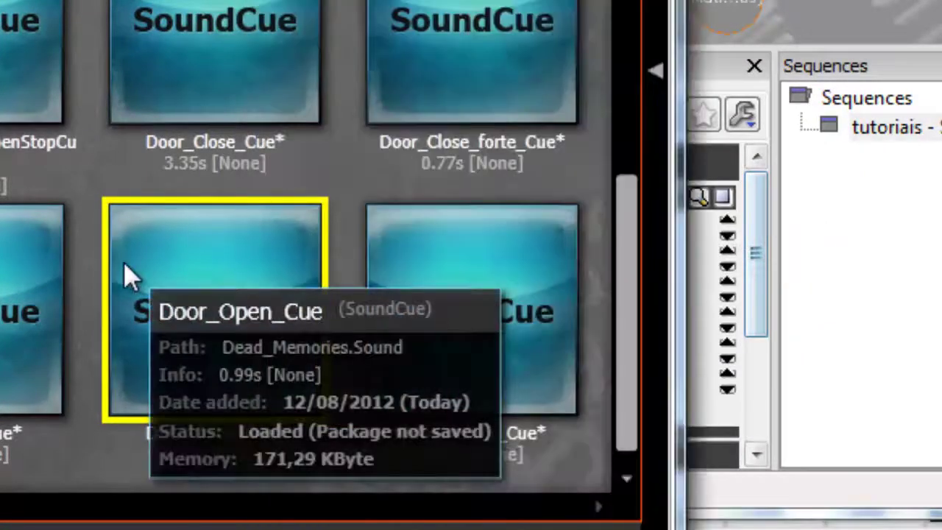
left_click(845, 215)
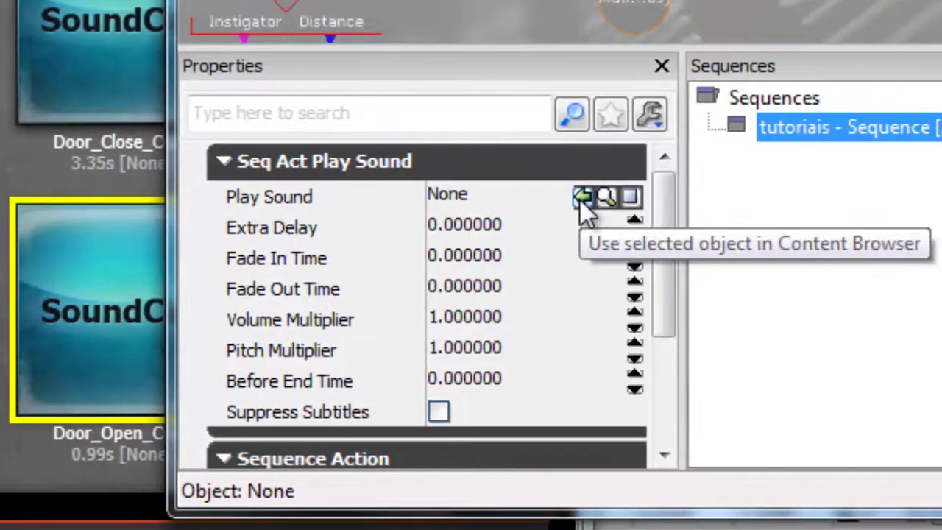
left_click(581, 197)
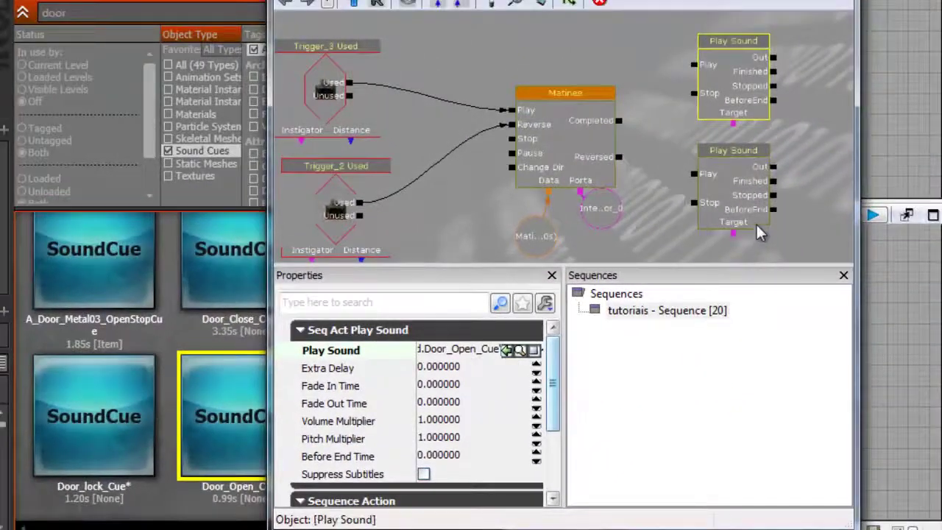
- Assign Door_Close_Cue as the sound of the lower Play Sound node
left_click(731, 206)
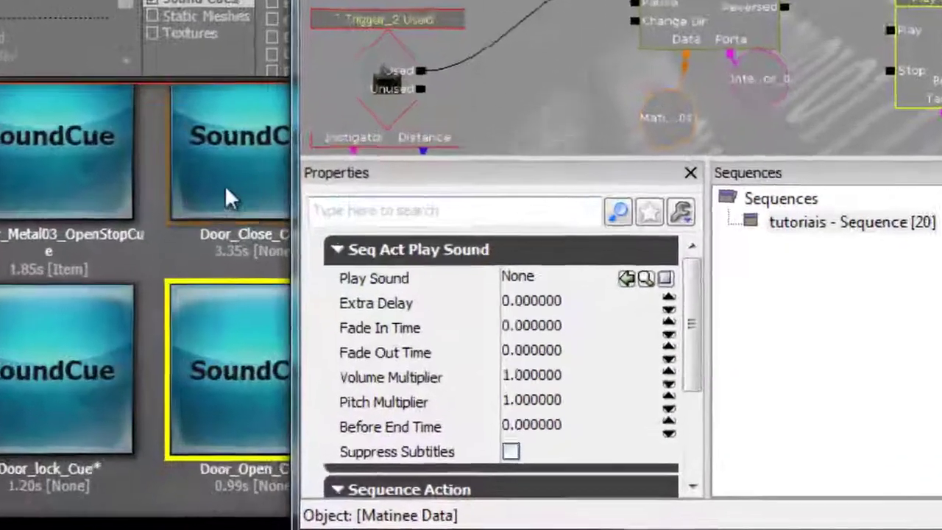
left_click(220, 261)
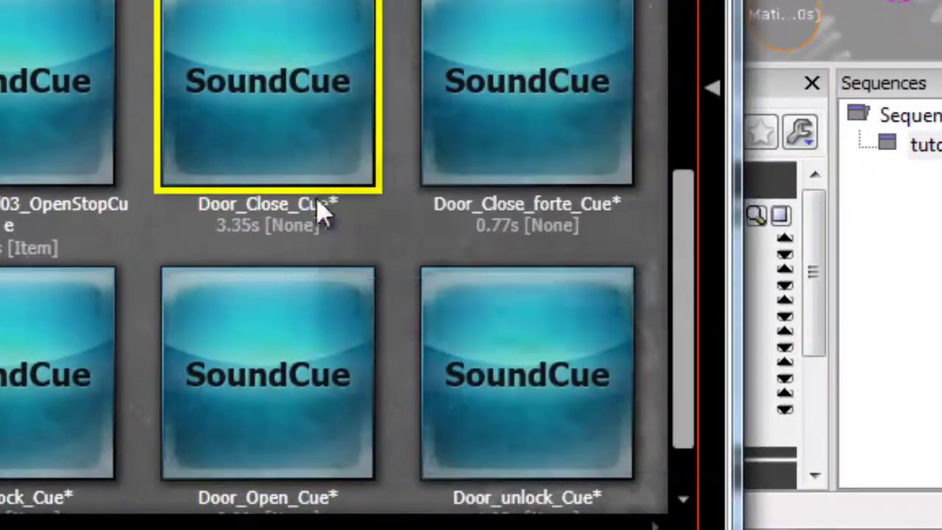
left_click(861, 30)
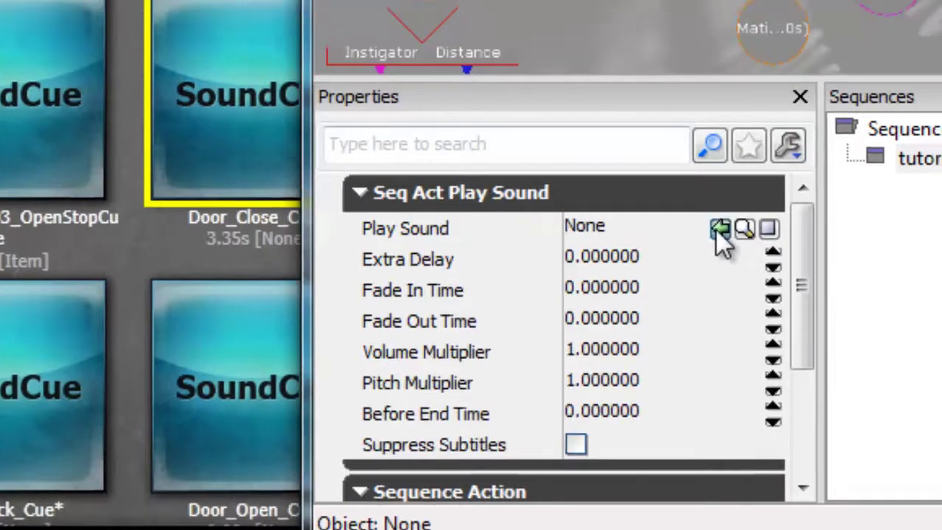
left_click(732, 215)
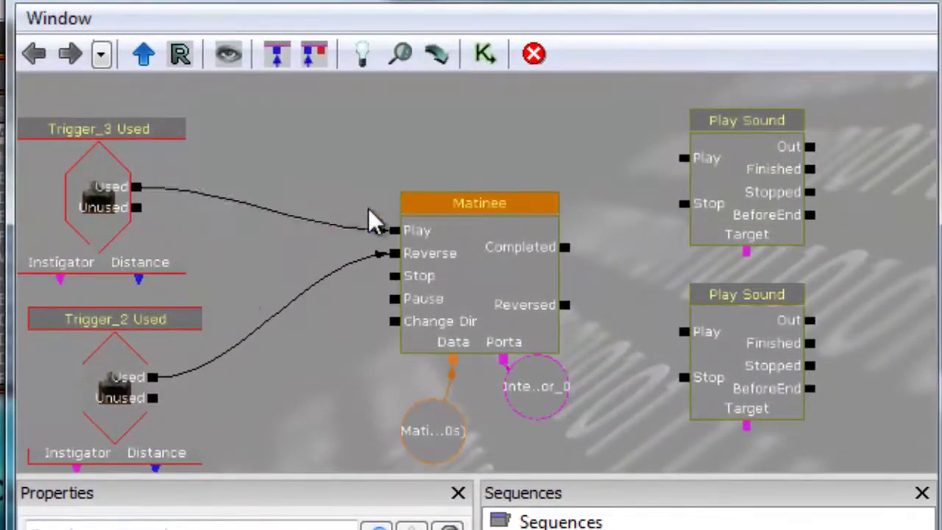
- Connect Trigger_3's Used output to the upper Play Sound's Play input and Trigger_2's Used output to the lower one's
left_click_drag(150, 192, 135, 227)
left_click_drag(313, 169, 671, 206)
left_click(711, 206)
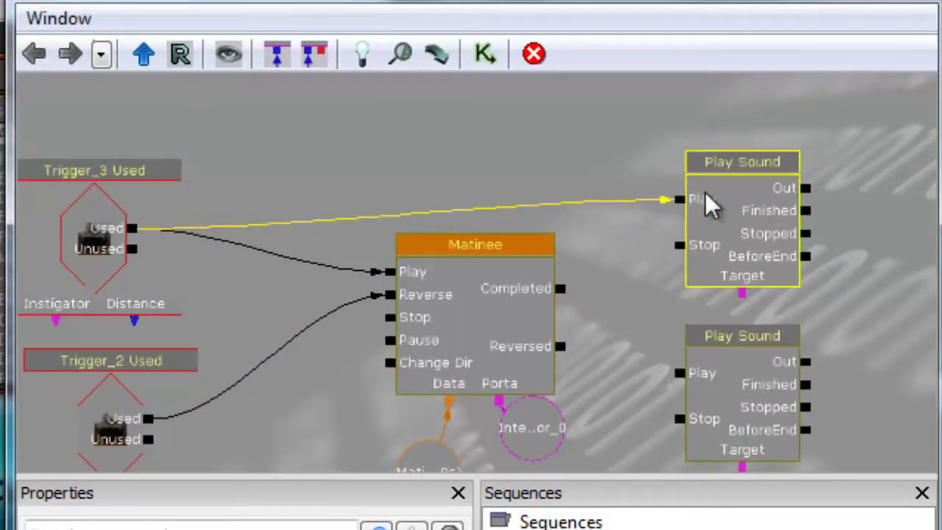
left_click_drag(148, 418, 674, 376)
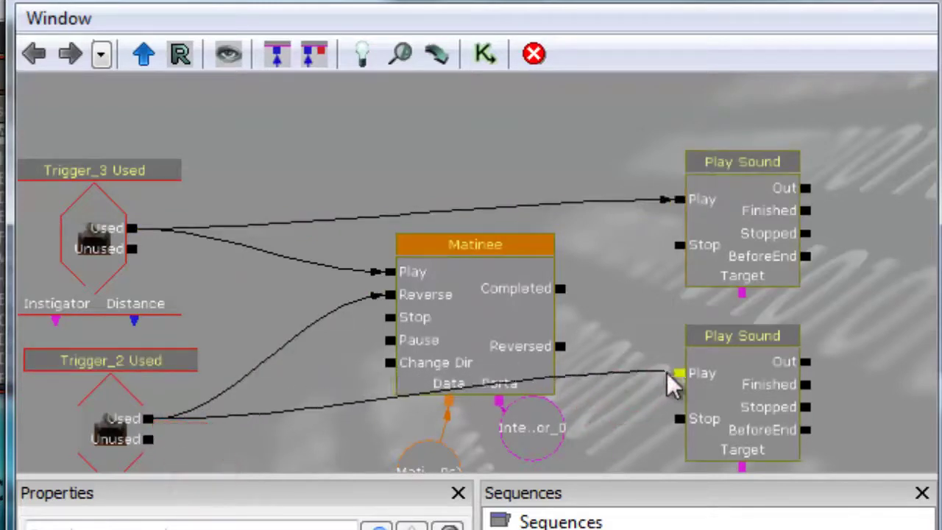
- Link both Play Sound Target connectors to the door's InterpActor variable and move the variable slightly lower beneath the Matinee
left_click_drag(611, 318, 599, 238)
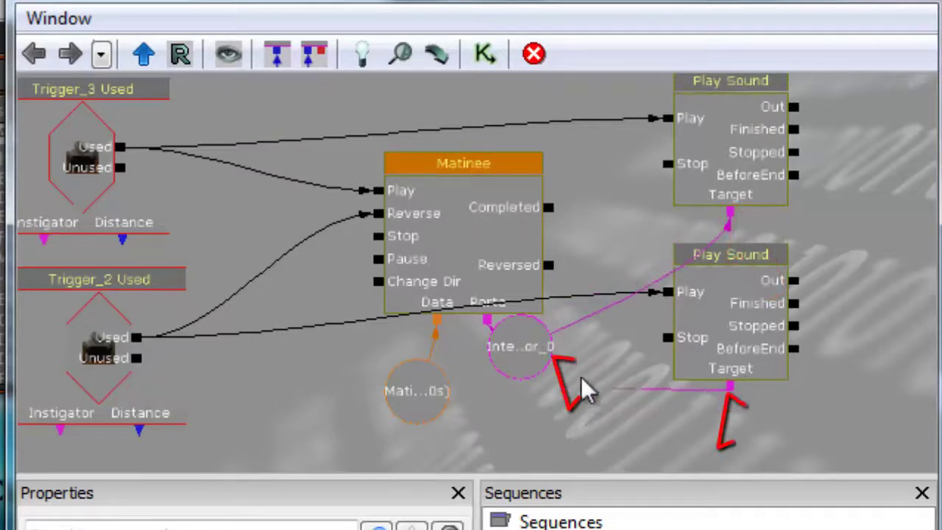
left_click(518, 346)
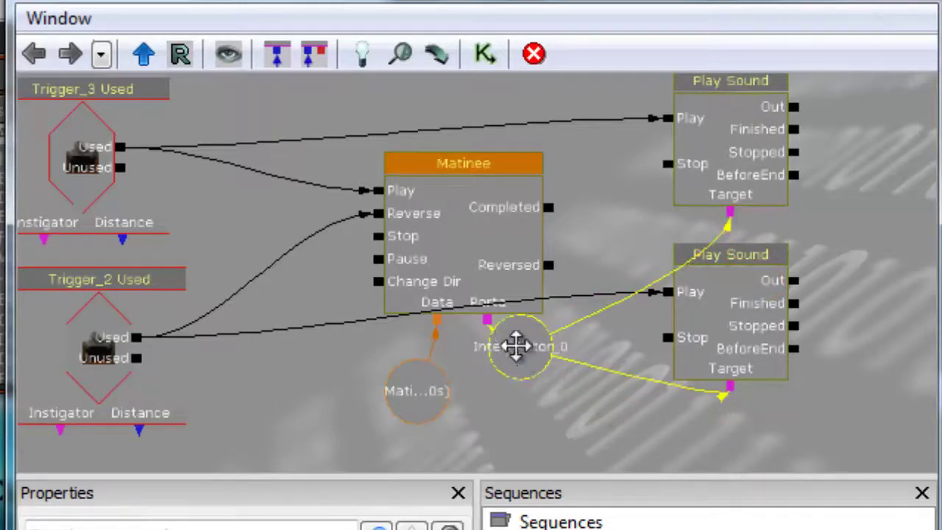
left_click_drag(516, 346, 516, 378)
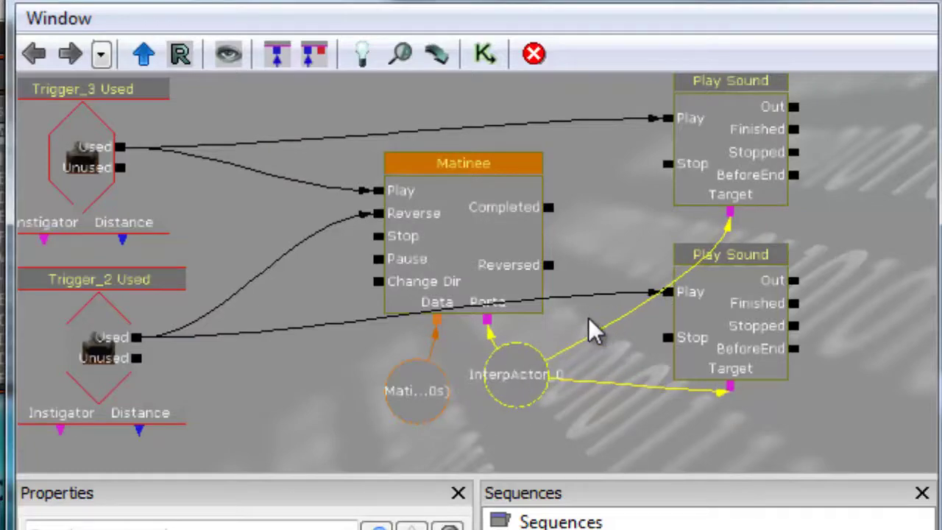
left_click(530, 319)
left_click(498, 311)
scroll(490, 317, "up", 2)
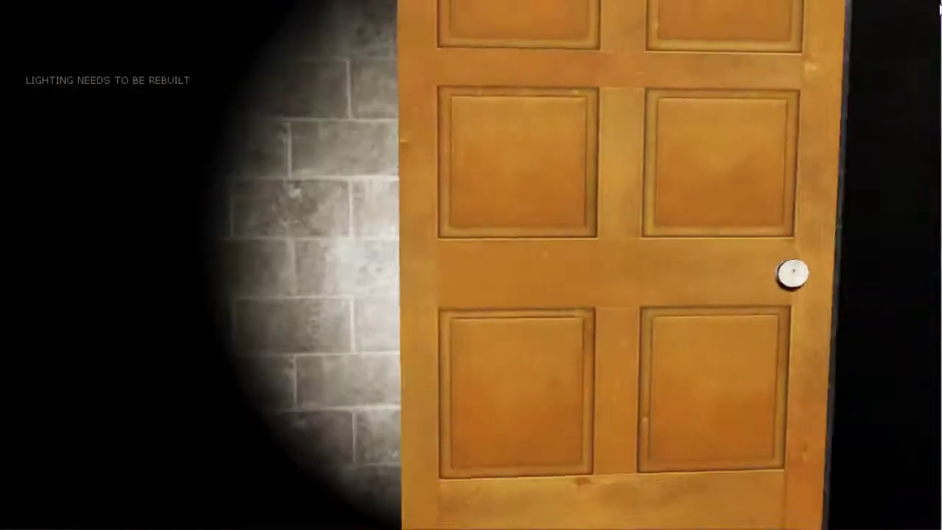
- Quit the level preview and put away the Content Browser window, keeping Kismet open
key("Escape")
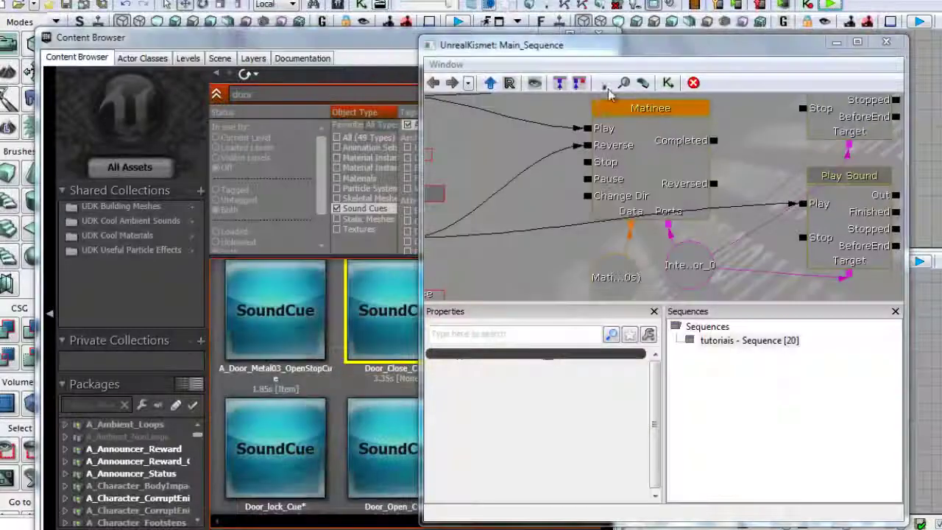
left_click(396, 44)
left_click(599, 35)
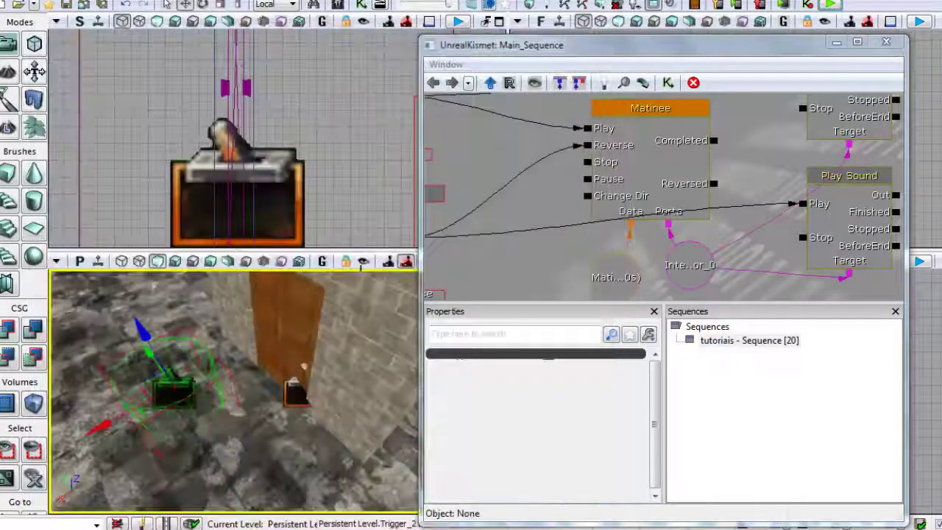